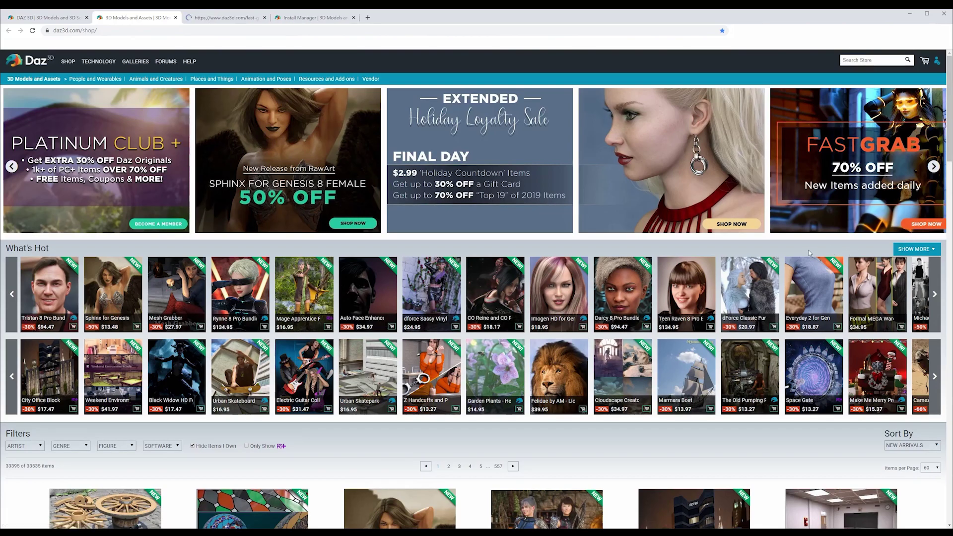
Look through the store's product listings, close the Fast Grab page and open the Install Manager page.
scroll(808, 253, down, 4)
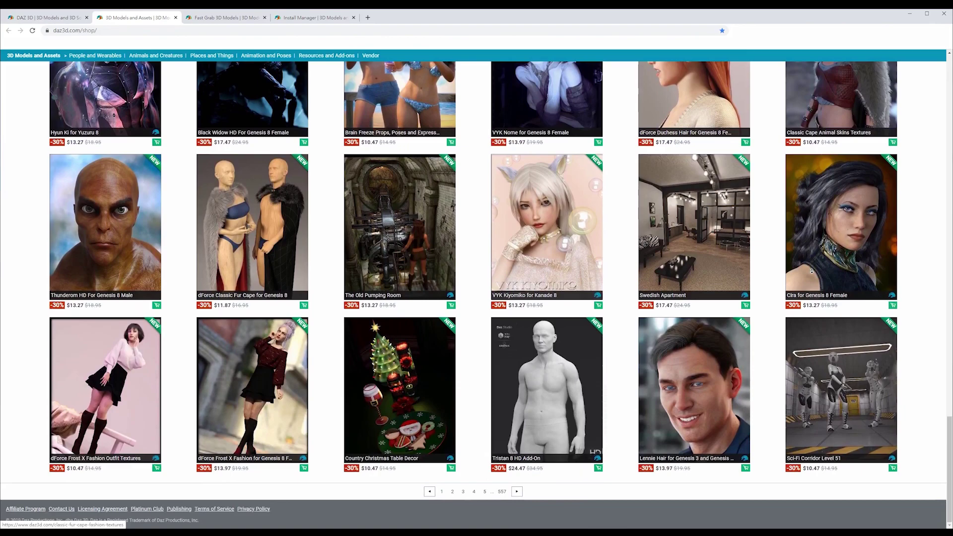
middle_click(756, 259)
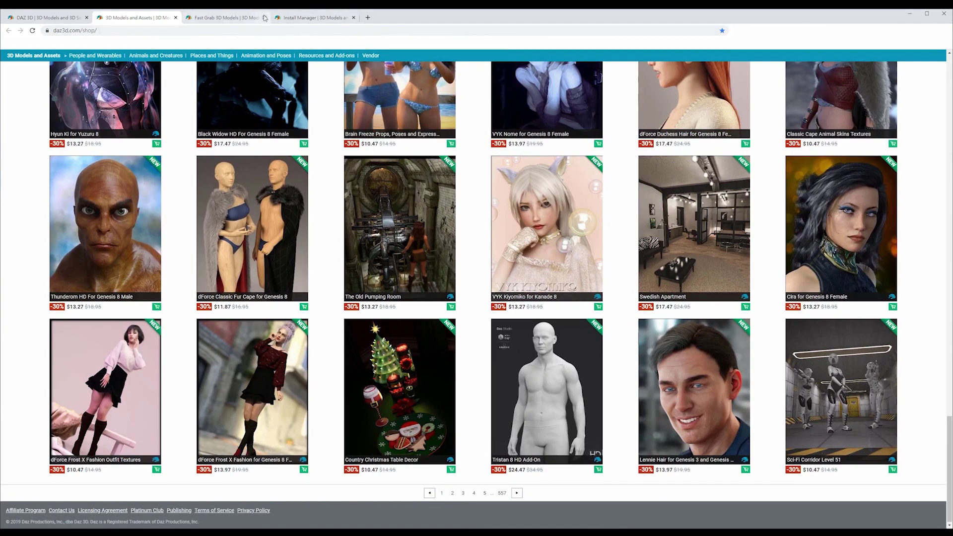
scroll(223, 19, up, 1)
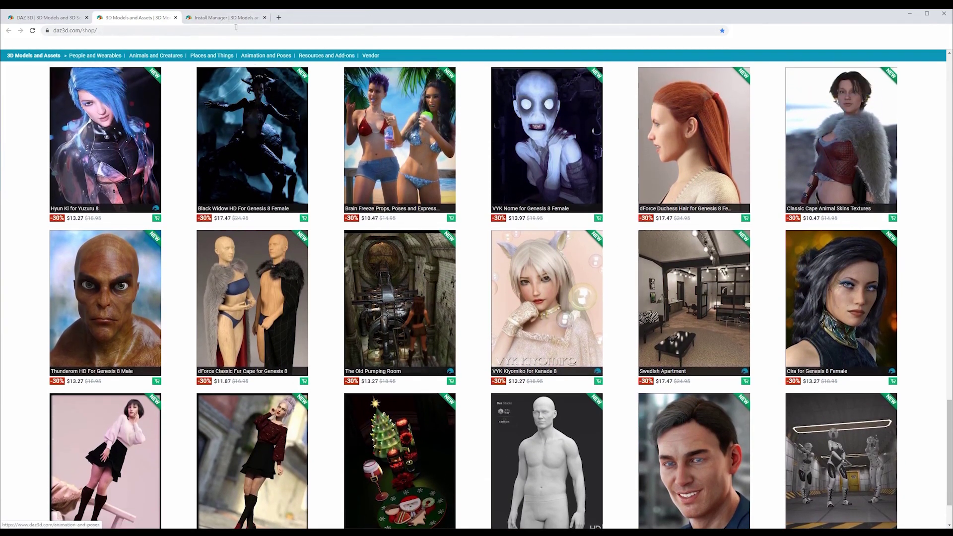
click(230, 19)
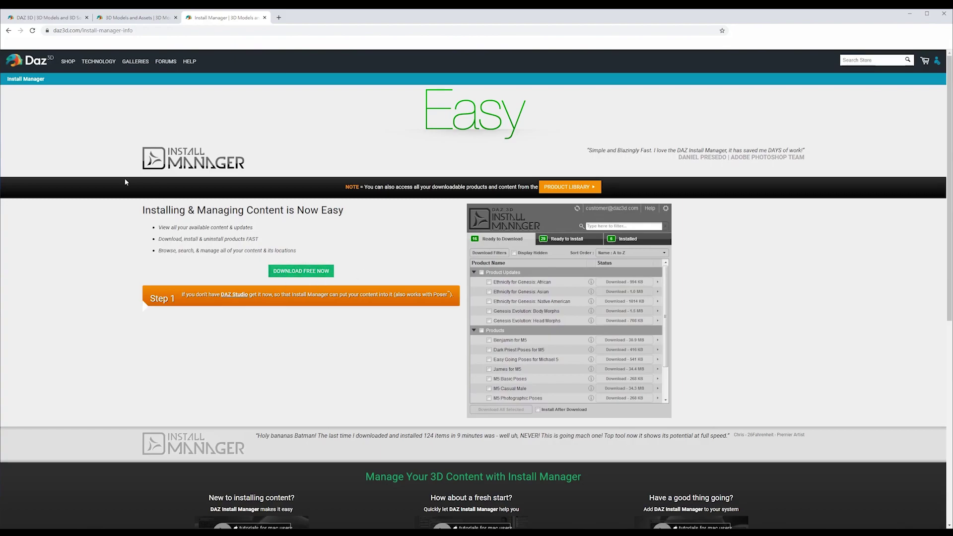
Switch to DAZ Install Manager and review its ready-to-download, ready-to-install and installed product lists.
key(alt+Tab)
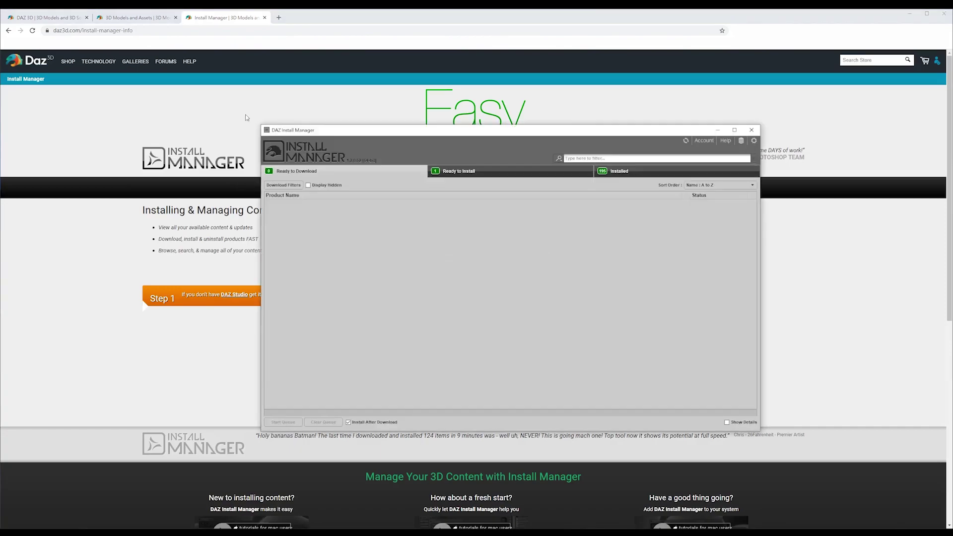
drag(375, 135, 396, 135)
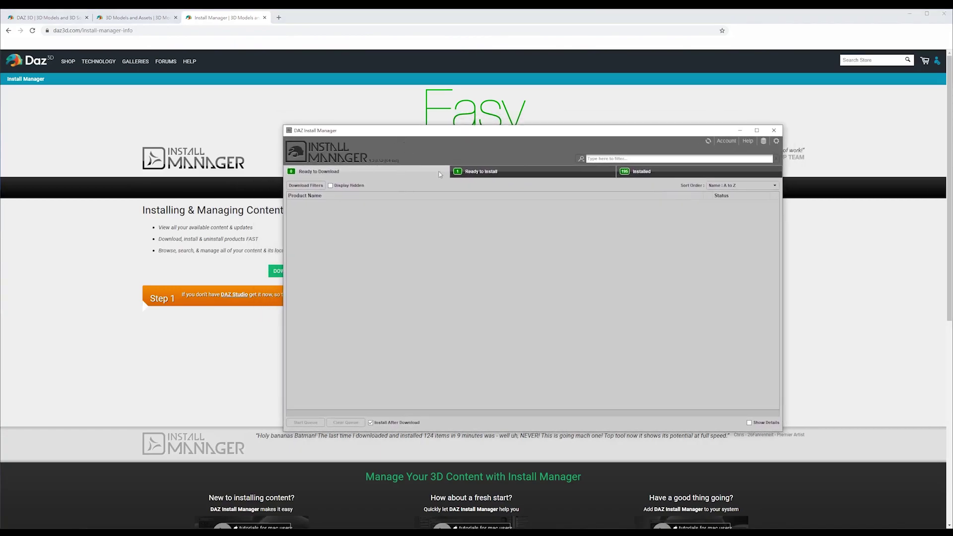
click(500, 175)
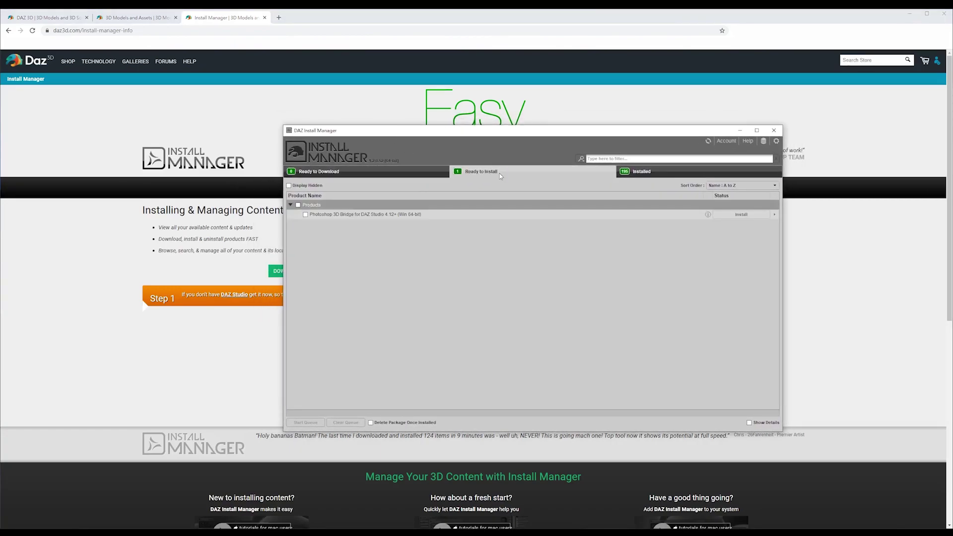
click(641, 171)
scroll(478, 286, down, 5)
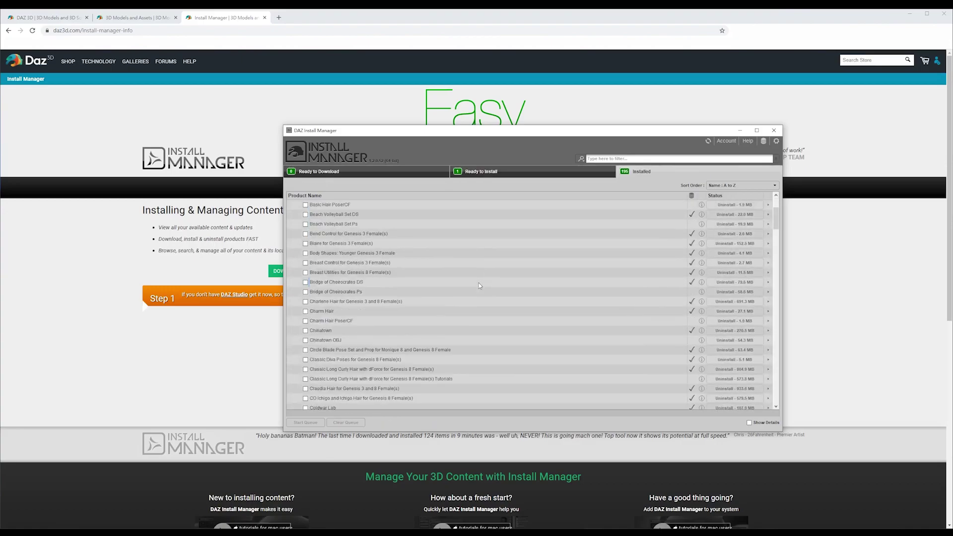
scroll(478, 283, up, 5)
click(406, 174)
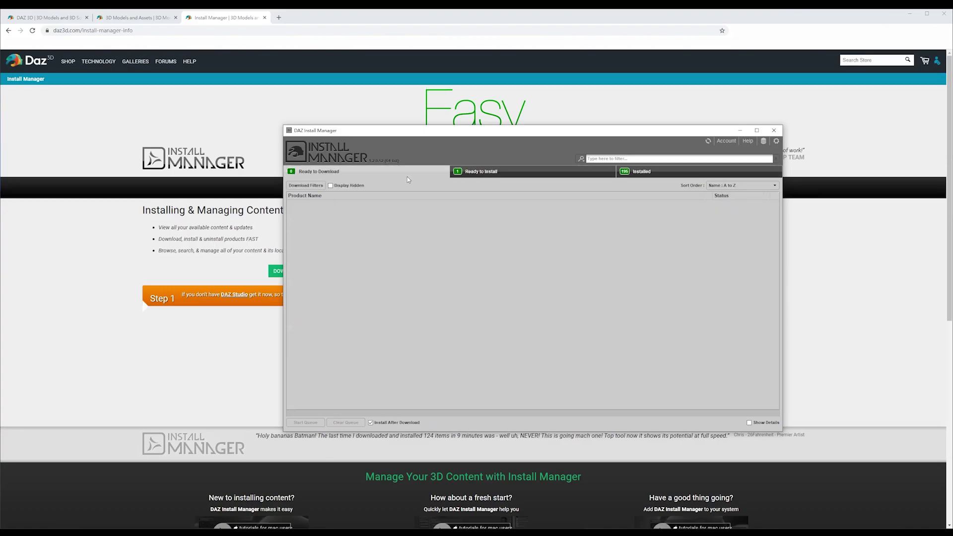
click(740, 130)
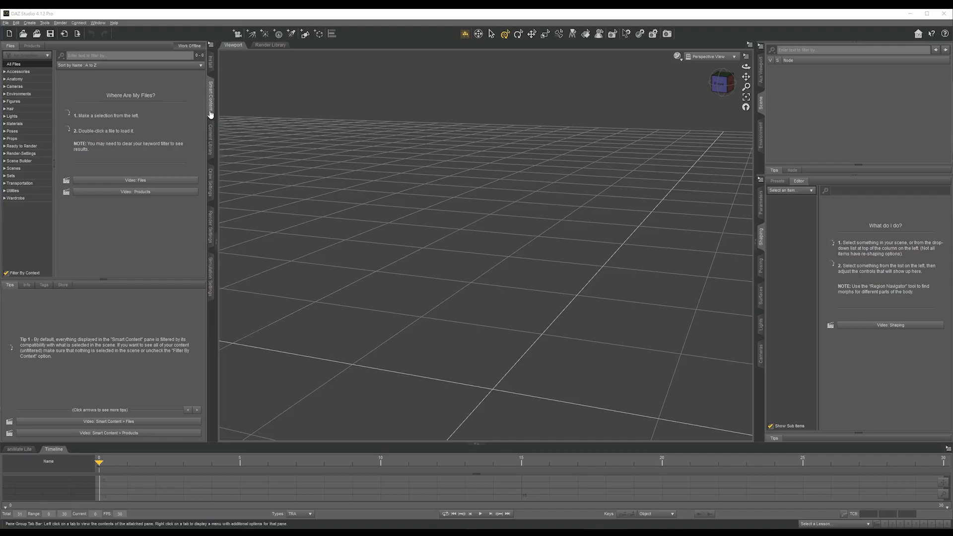
Switch to DAZ Studio and browse the available content in the Environments, Figures, Hair and Poses categories, returning to Figures.
click(24, 72)
click(39, 94)
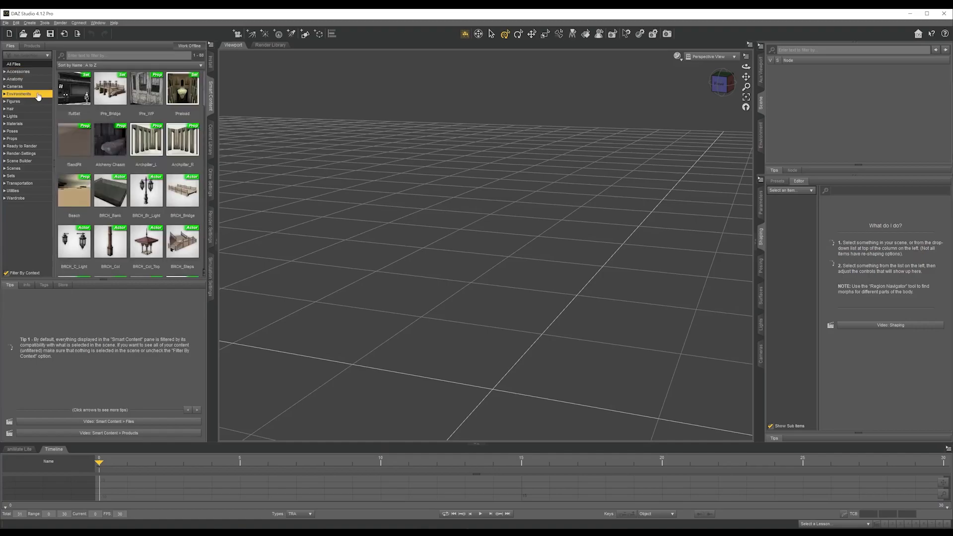
click(39, 102)
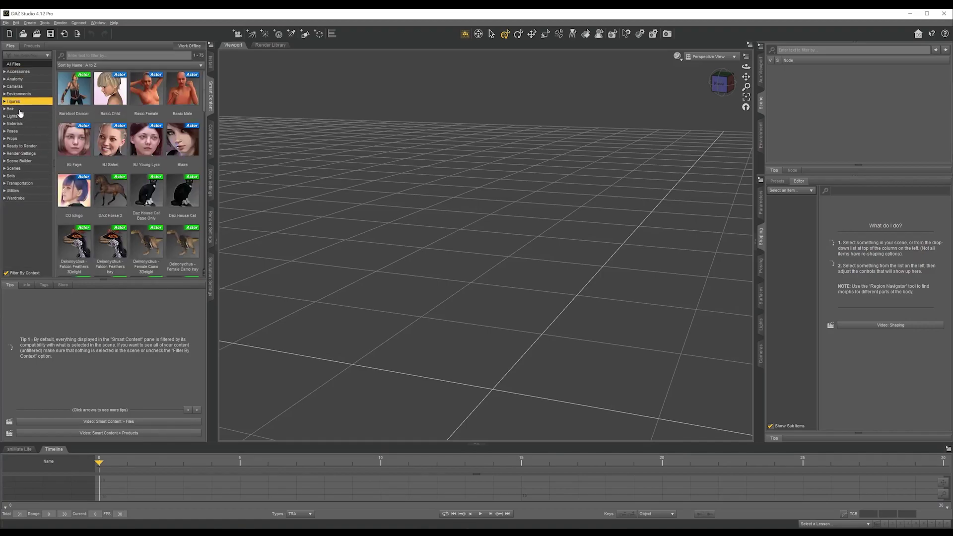
click(22, 109)
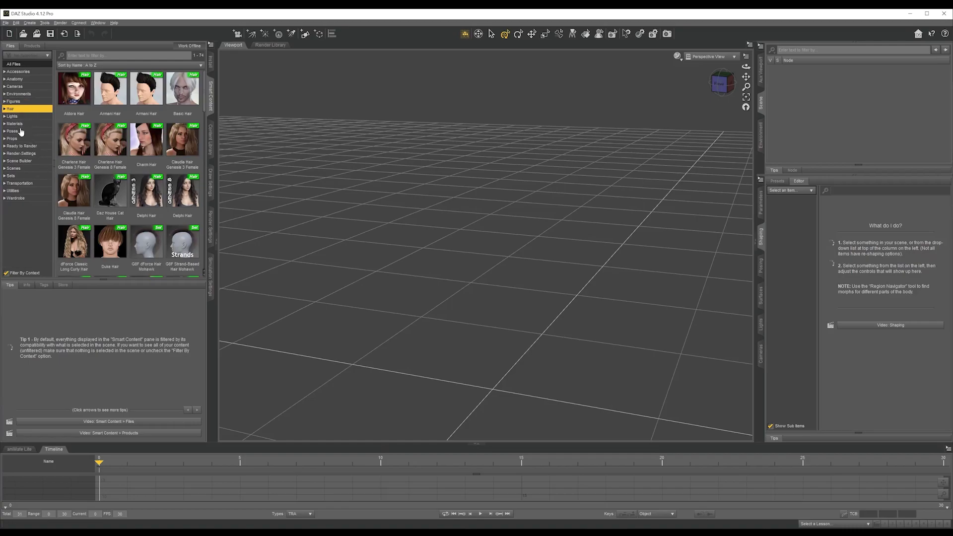
click(21, 131)
scroll(128, 170, up, 2)
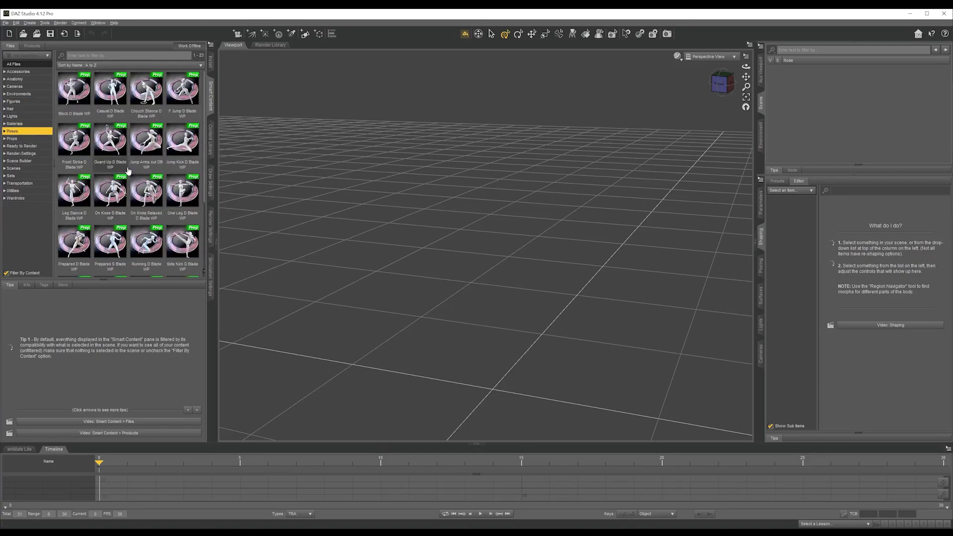
click(16, 102)
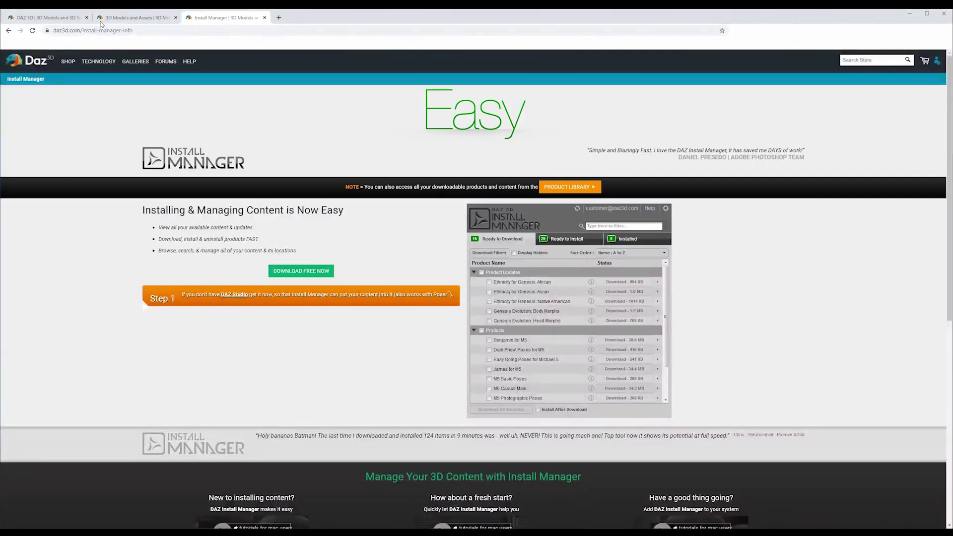
Return to the Daz store in the browser and view the People and Wearables category.
click(106, 19)
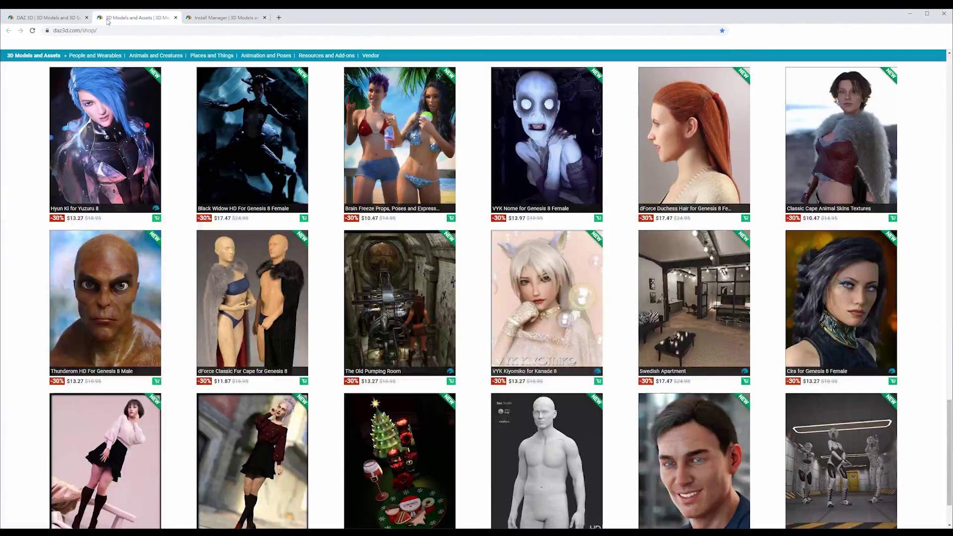
scroll(949, 348, up, 4)
scroll(951, 395, up, 20)
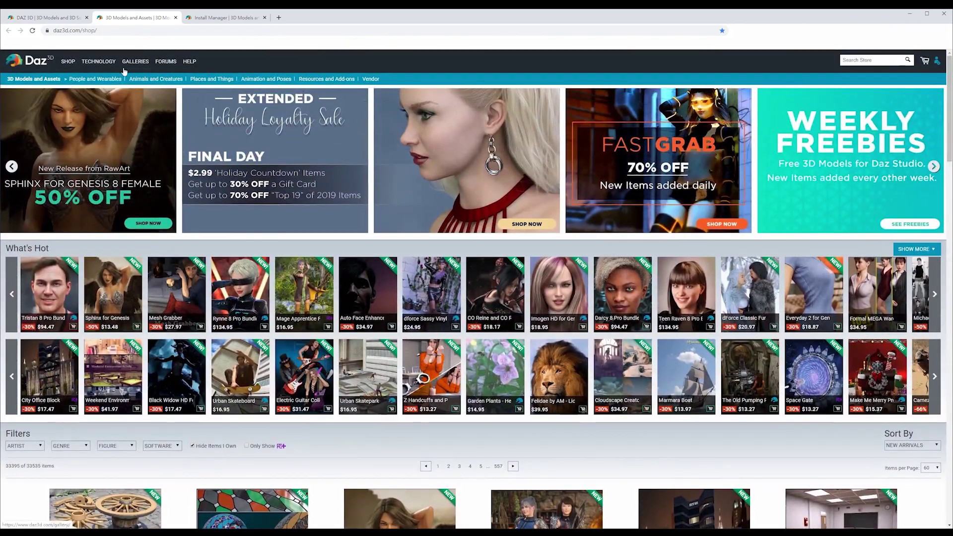
click(106, 83)
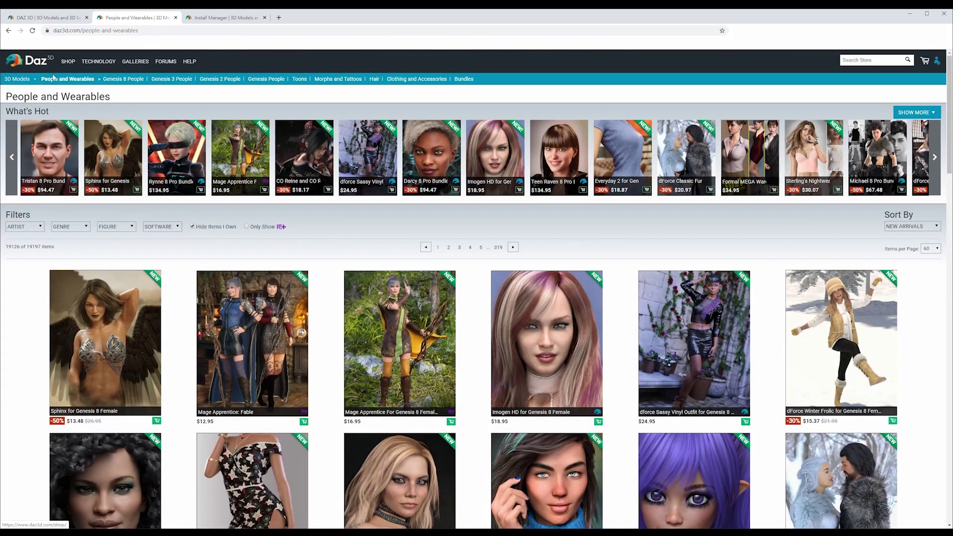
Open the store's Animals and Creatures category and look through the models on offer.
key(alt+Left)
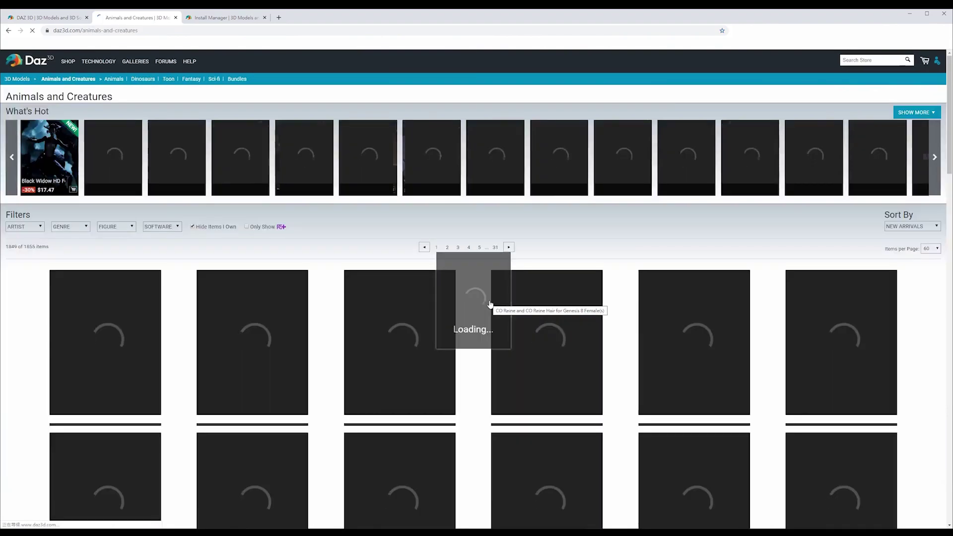
scroll(755, 368, down, 3)
scroll(756, 368, down, 5)
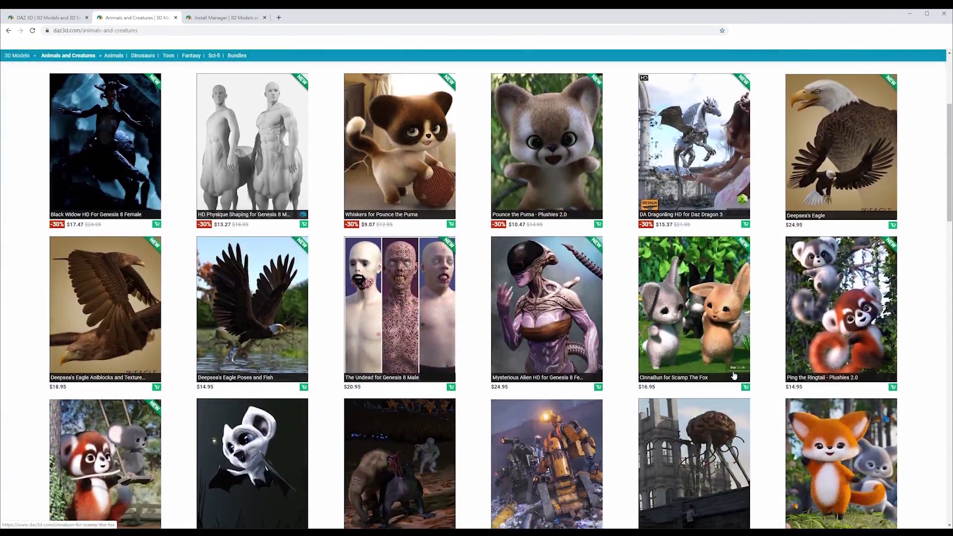
scroll(733, 376, down, 6)
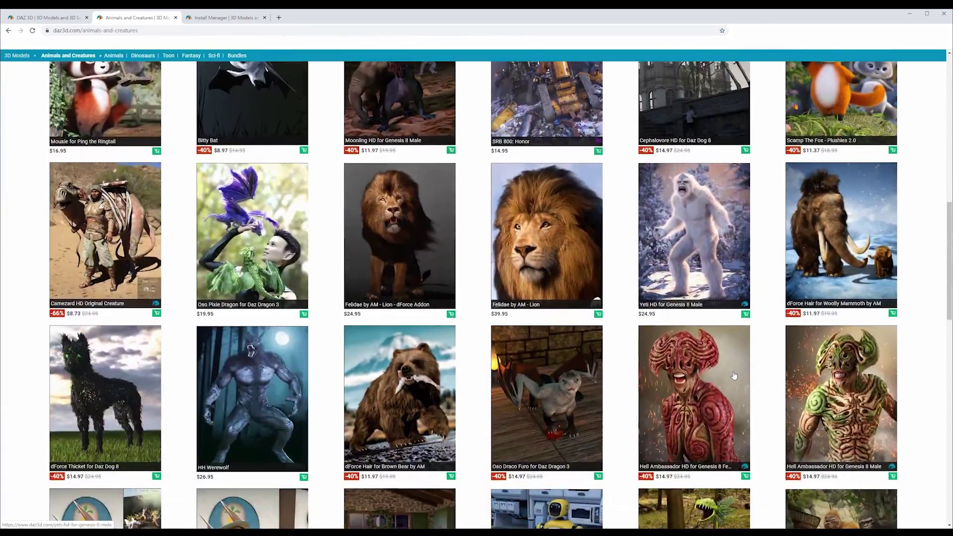
scroll(733, 376, down, 5)
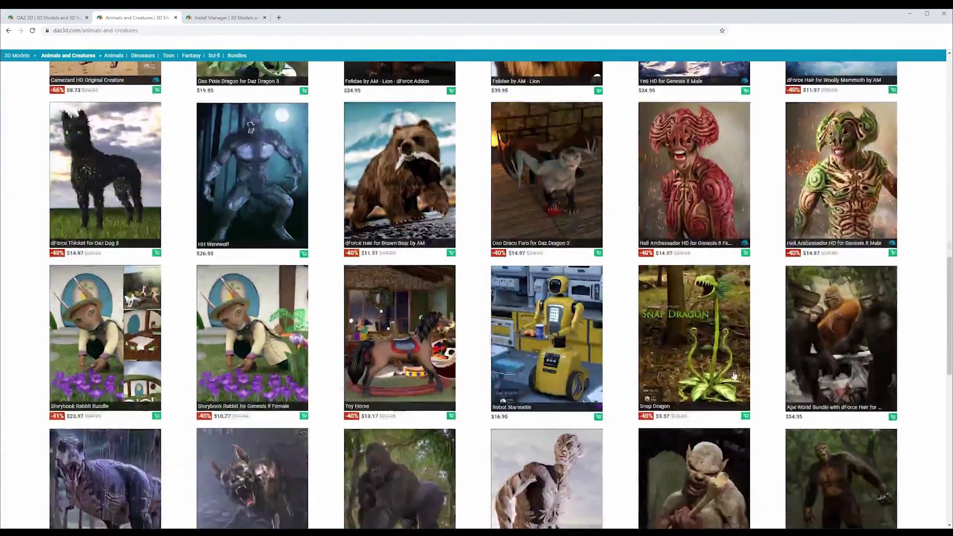
scroll(734, 375, down, 5)
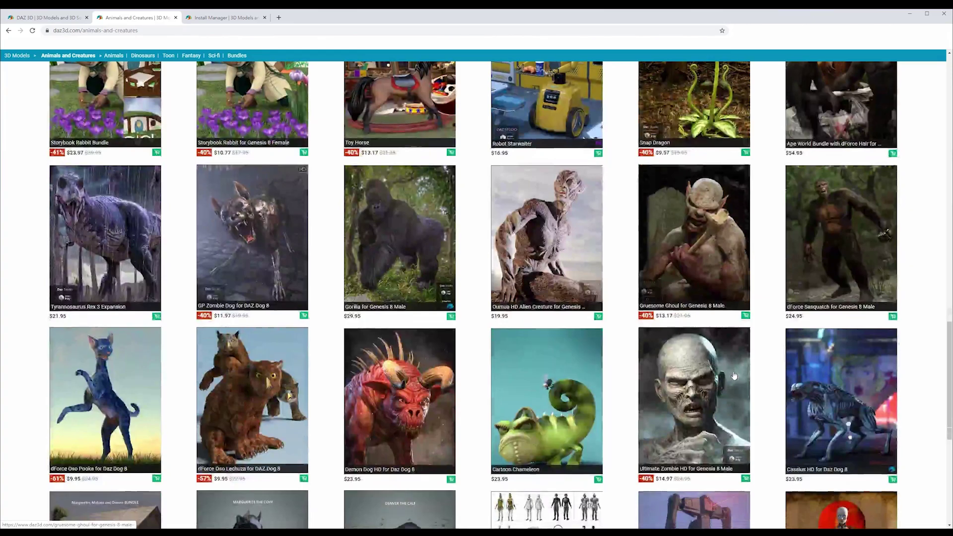
scroll(733, 375, down, 3)
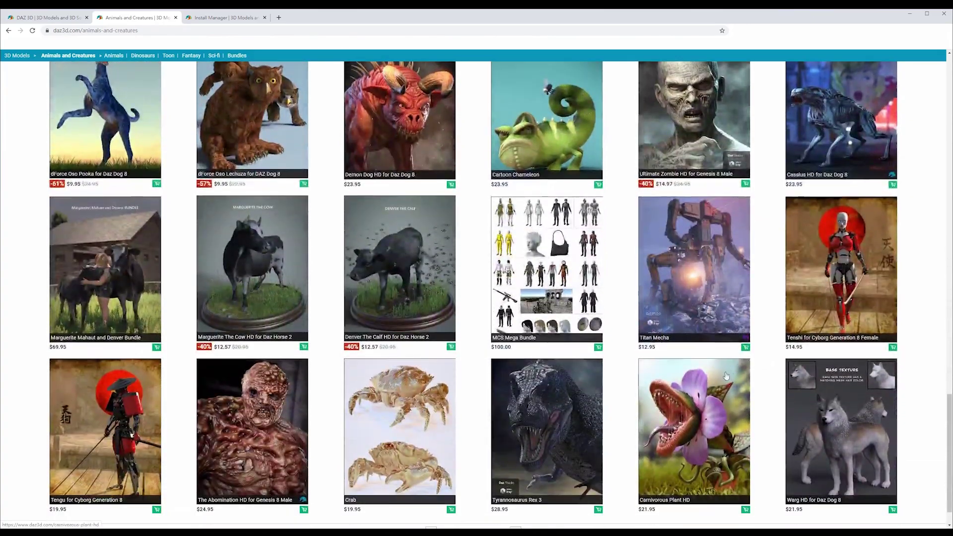
scroll(69, 159, down, 1)
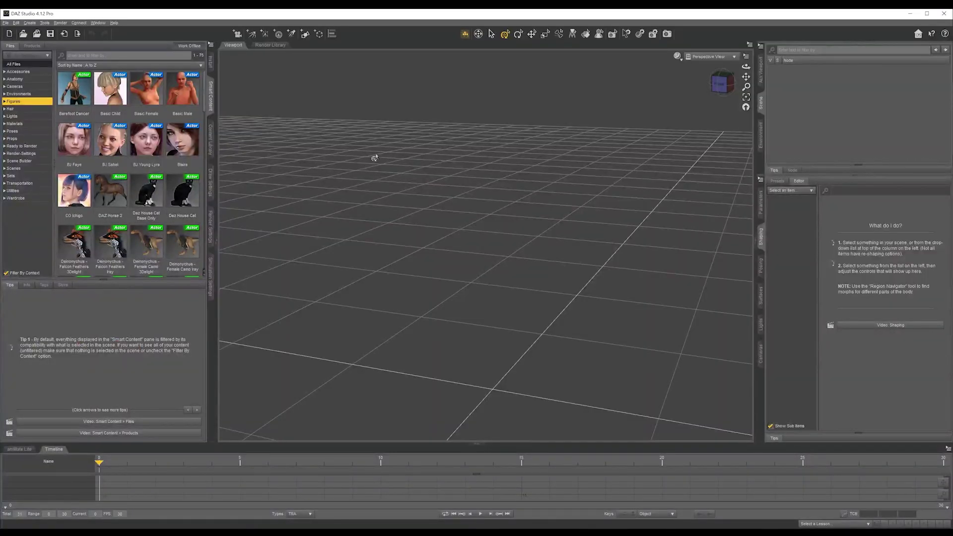
Switch to DAZ Studio and load the HD Dark Horse figure into the empty scene, viewed from its side.
scroll(177, 168, down, 5)
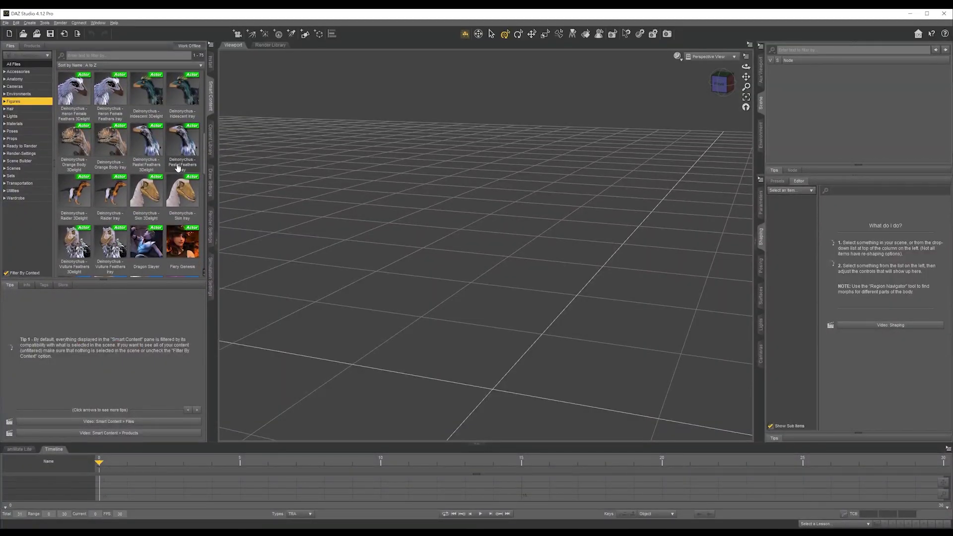
scroll(177, 167, down, 3)
double_click(75, 197)
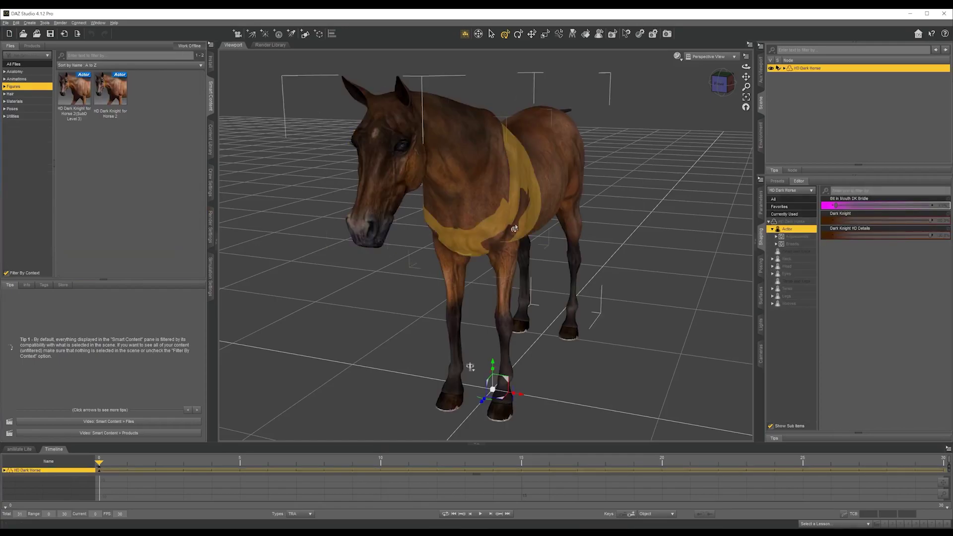
drag(724, 85, 712, 85)
scroll(596, 199, down, 3)
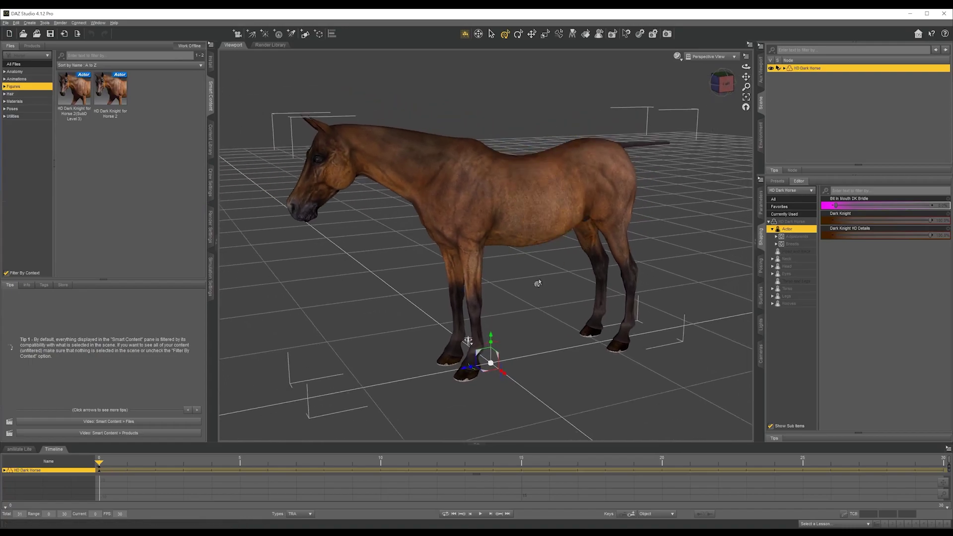
Try posing the horse by pulling a front leg forward and moving a hind leg, and undo the pose changes.
click(475, 336)
drag(475, 336, 423, 299)
key(ctrl+z)
scroll(513, 323, down, 4)
drag(584, 188, 528, 234)
key(ctrl+z)
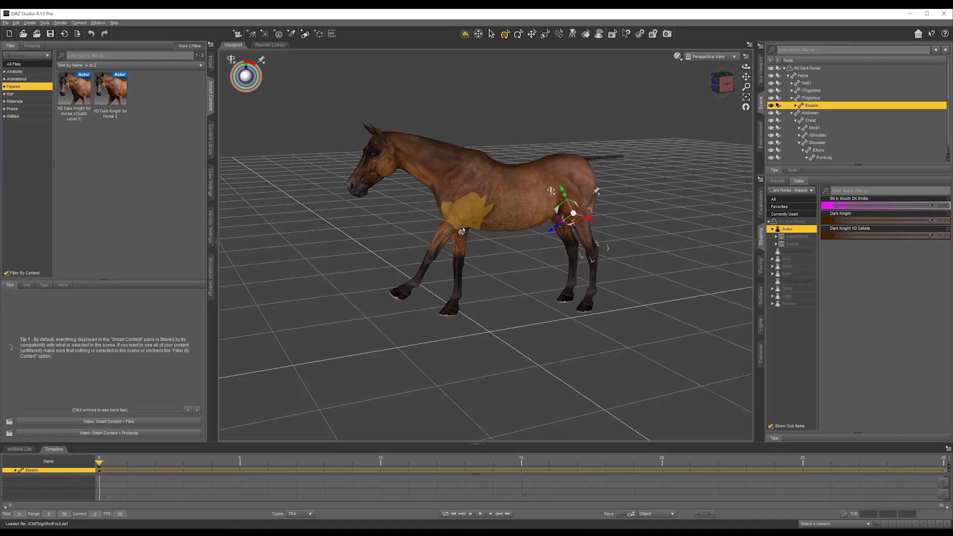
key(ctrl+z)
key(ctrl+z)
Select the whole horse figure and browse the hair, material and pose presets available for it.
click(449, 203)
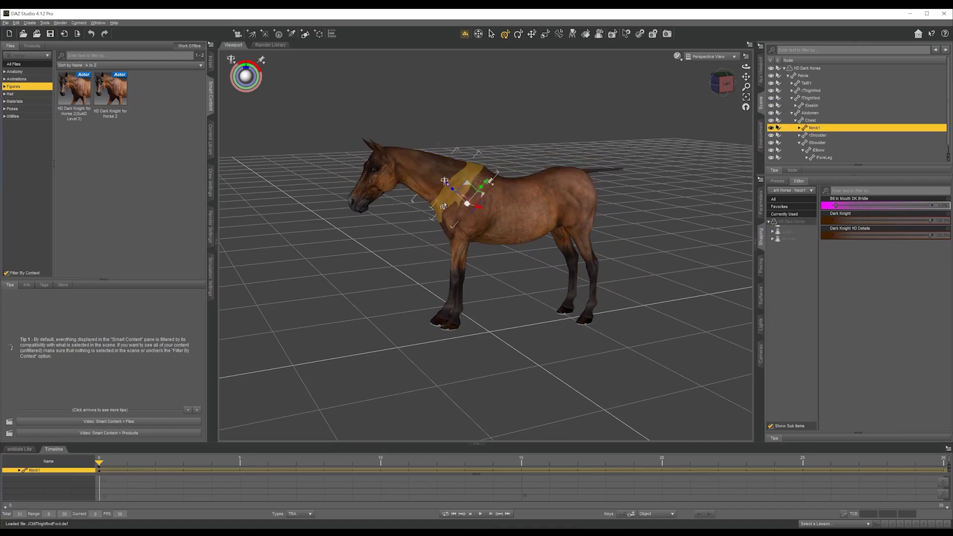
click(252, 181)
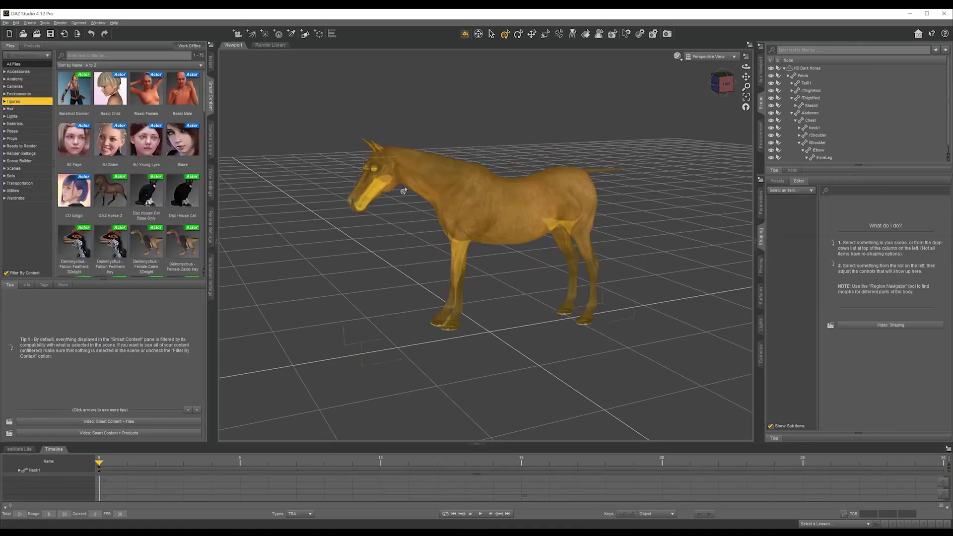
click(436, 194)
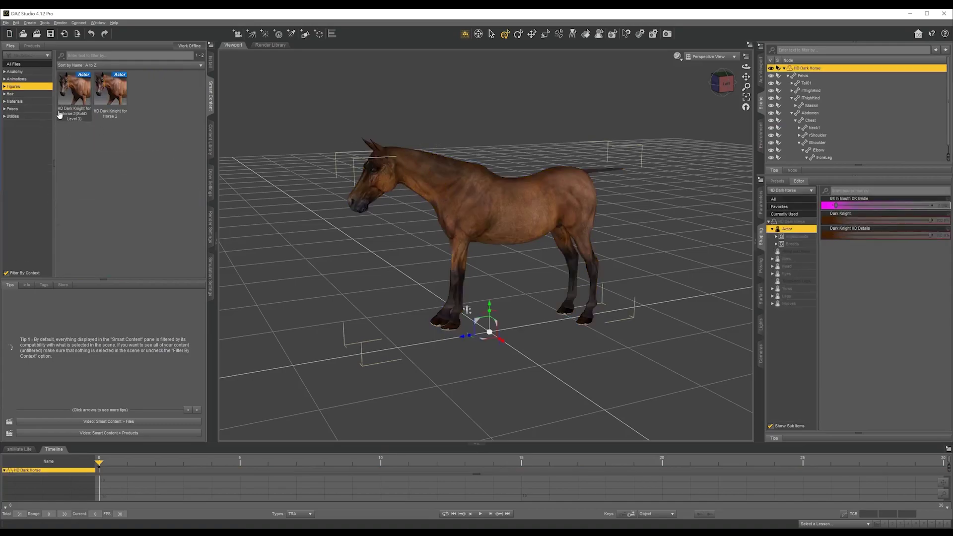
click(5, 95)
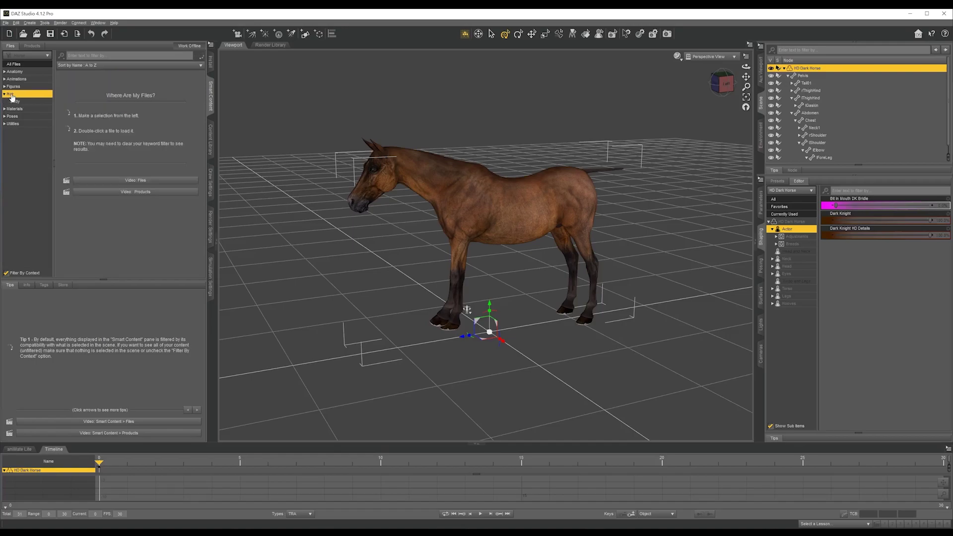
click(21, 109)
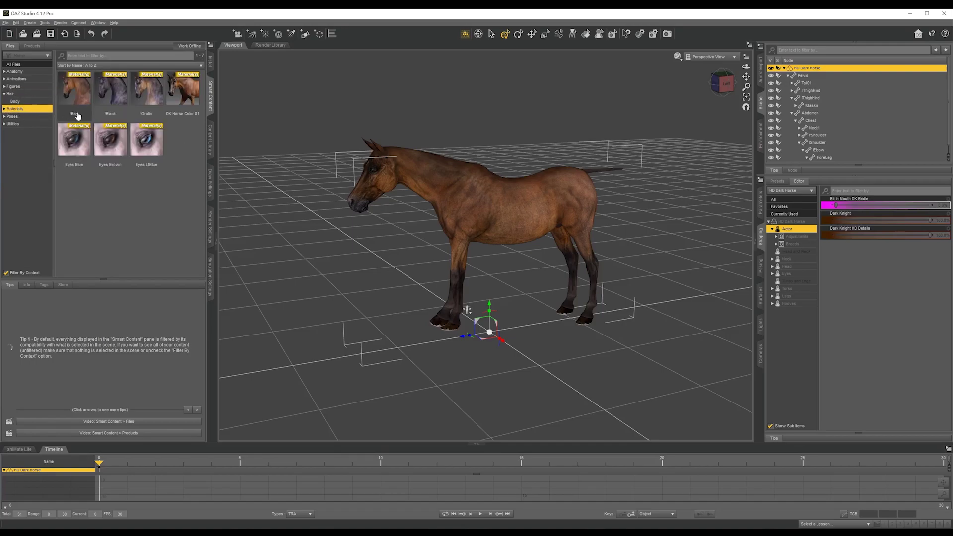
click(13, 116)
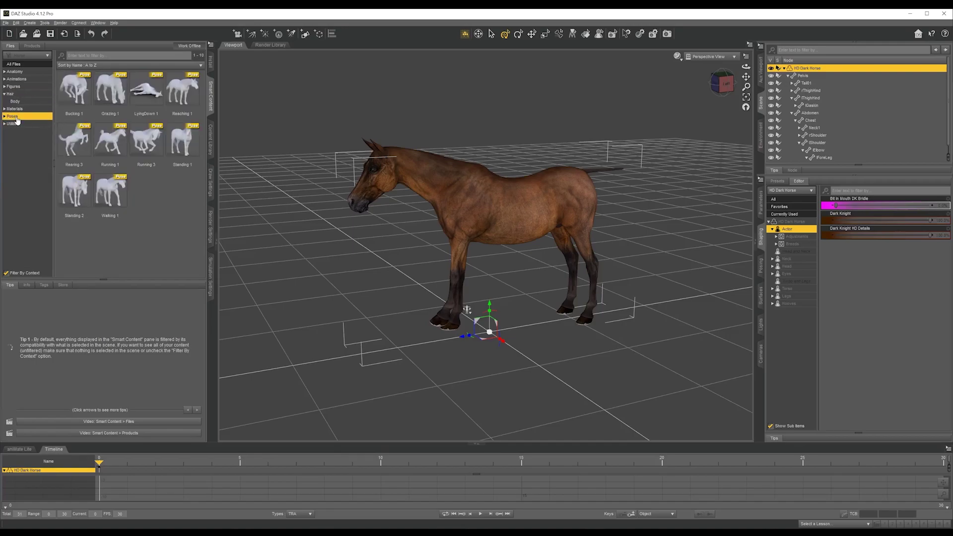
Browse the horse's hair and figure presets and apply the HD Dark Knight for Horse 2 (SubD Level 3) character to the selected horse.
click(13, 94)
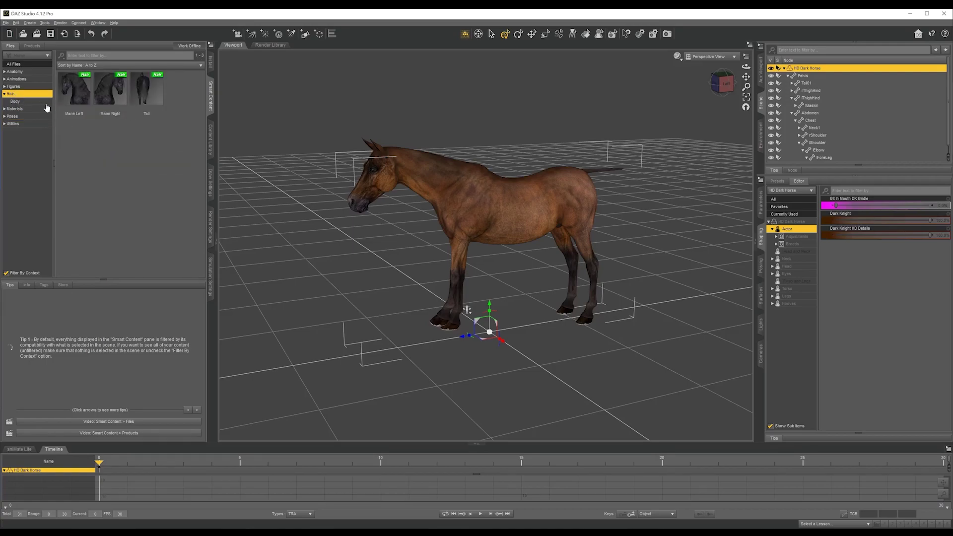
click(14, 87)
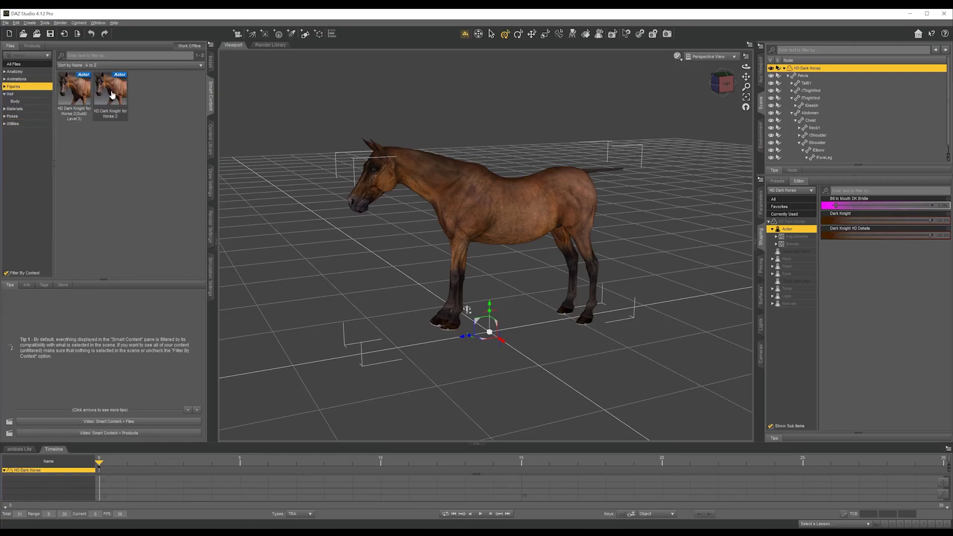
double_click(74, 89)
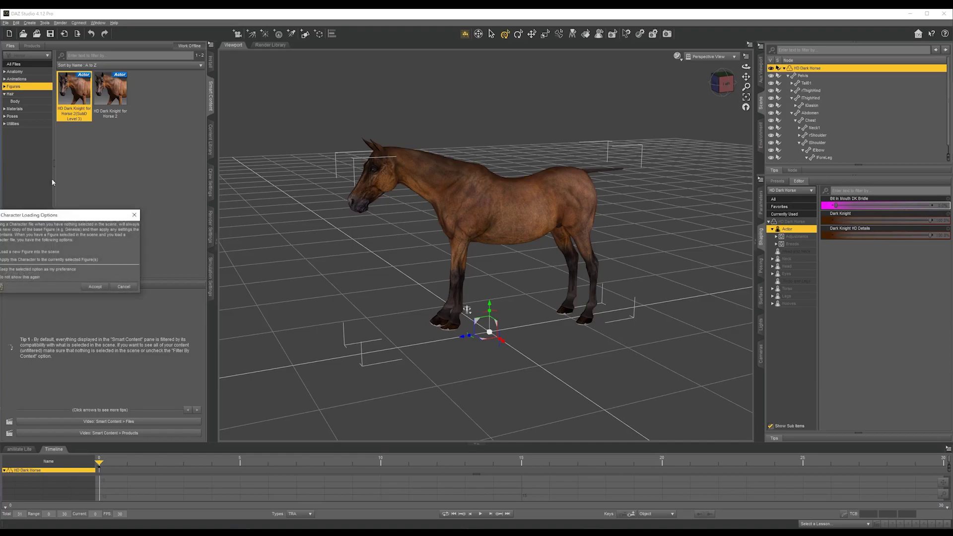
click(94, 286)
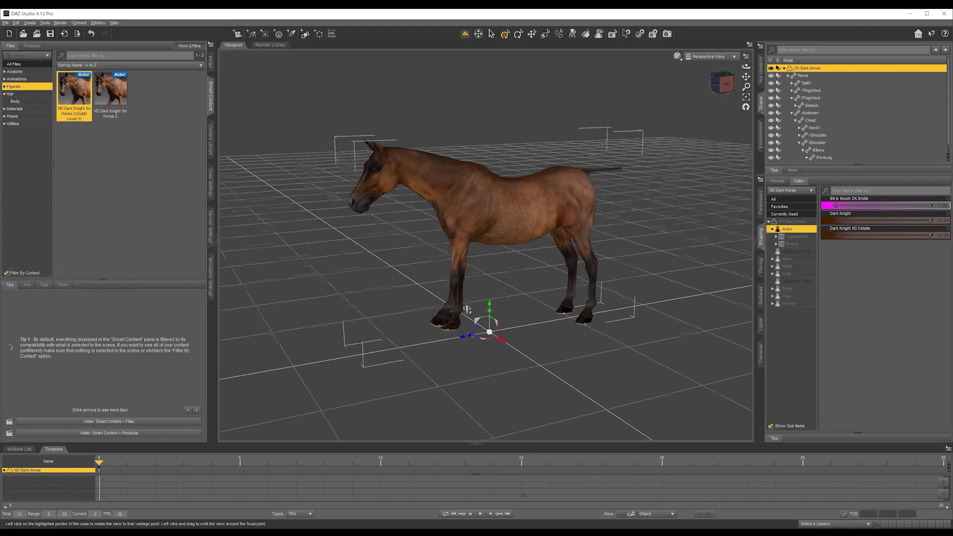
click(720, 83)
drag(720, 83, 697, 84)
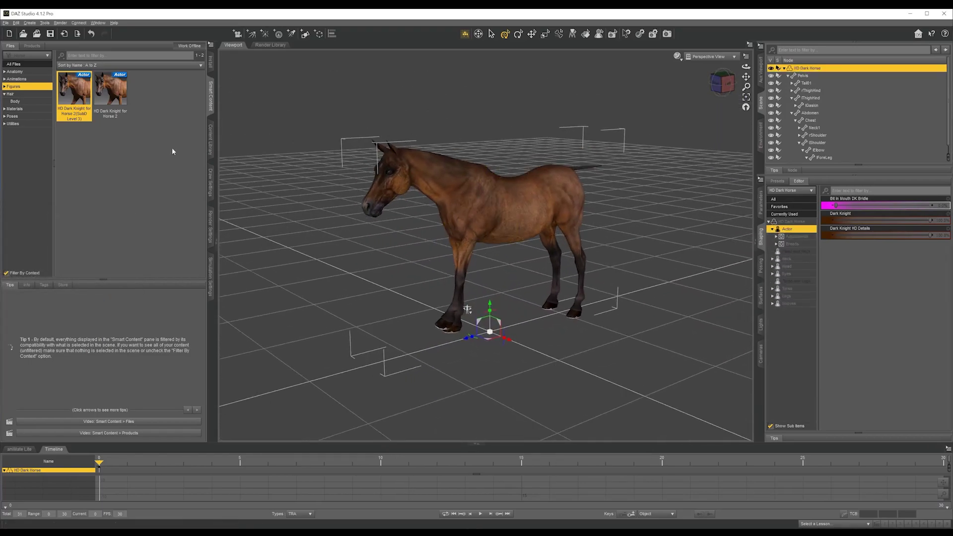
Apply the Rearing 3 pose preset to the horse at frame 30 of the timeline.
click(4, 95)
click(12, 109)
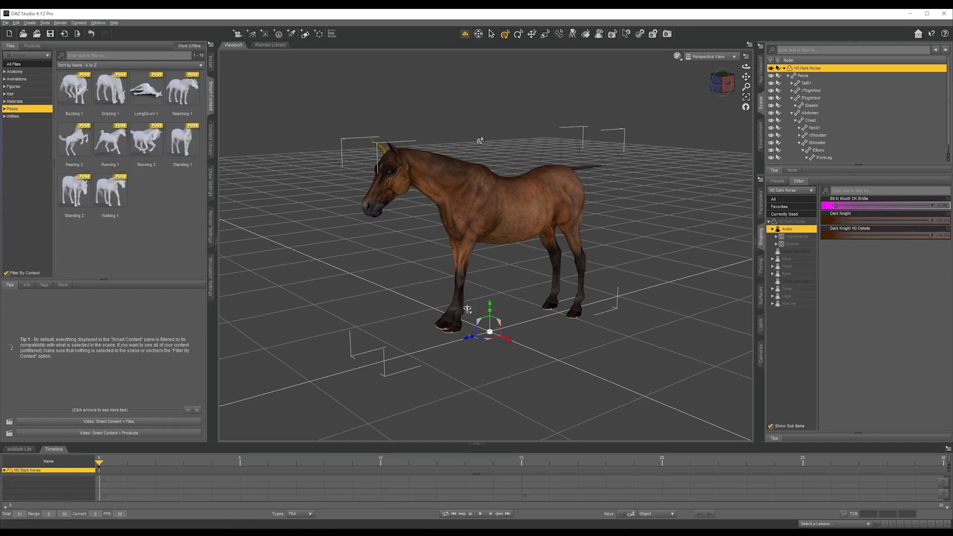
drag(721, 85, 741, 82)
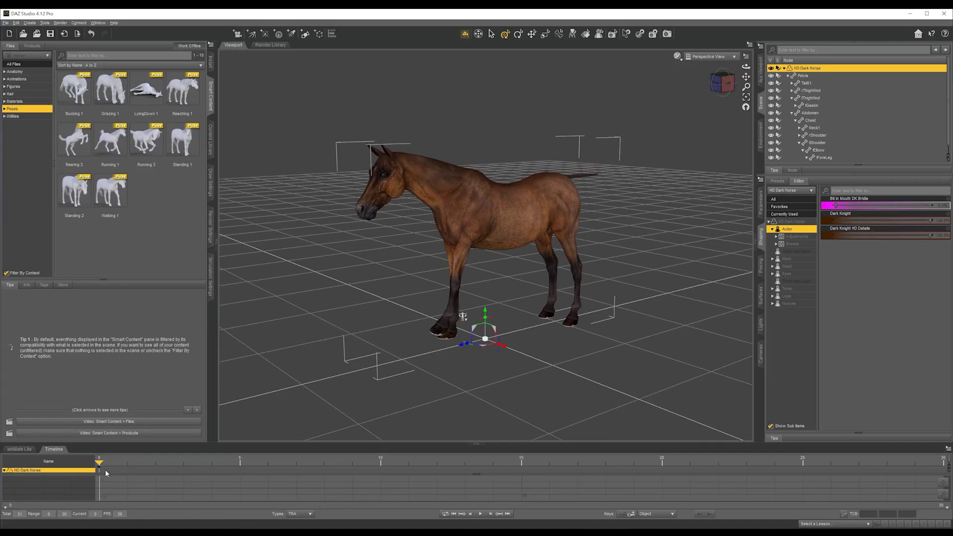
drag(100, 463, 151, 469)
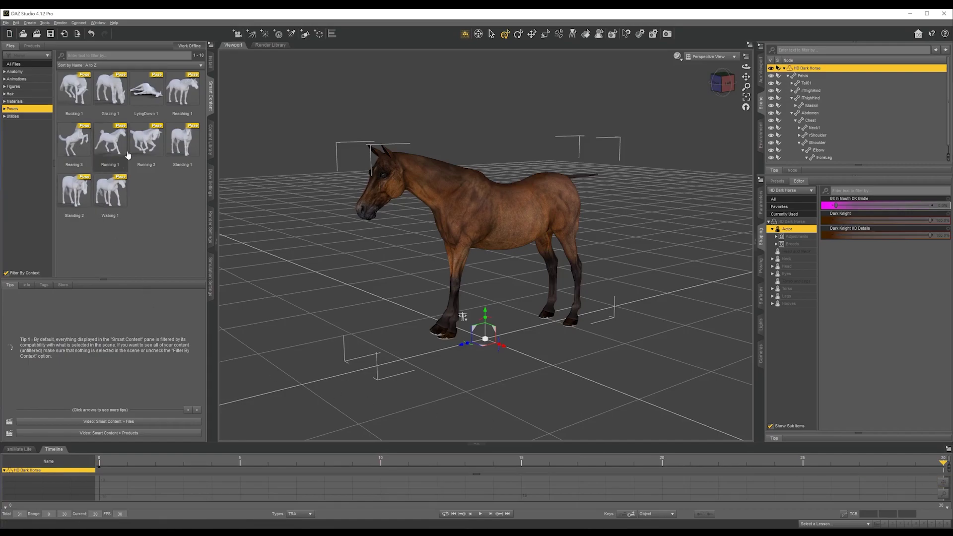
click(74, 140)
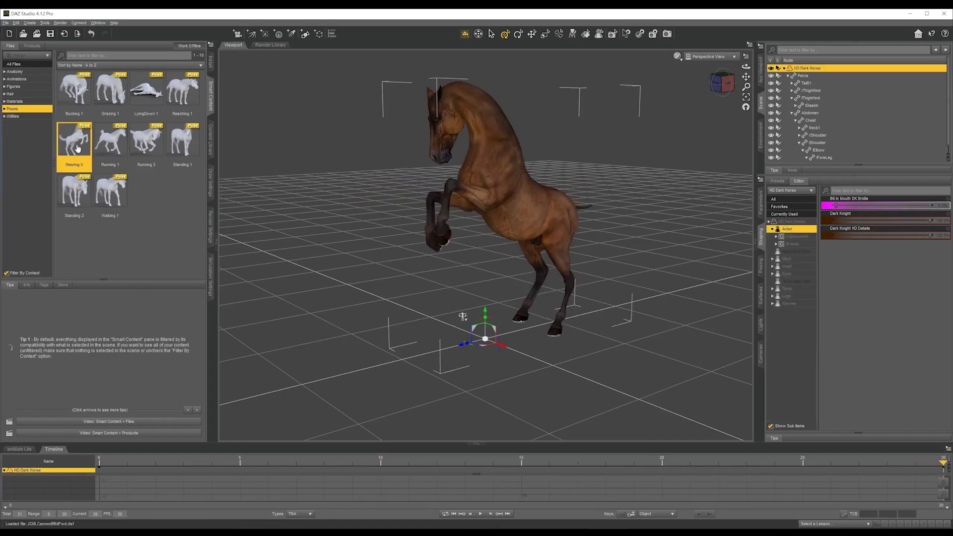
Scrub the timeline back to frame 0 and forward to frame 30 to review the horse's rearing motion.
drag(920, 465, 98, 459)
mouse_move(721, 95)
mouse_down()
mouse_move(779, 93)
mouse_move(712, 86)
mouse_move(727, 86)
mouse_up()
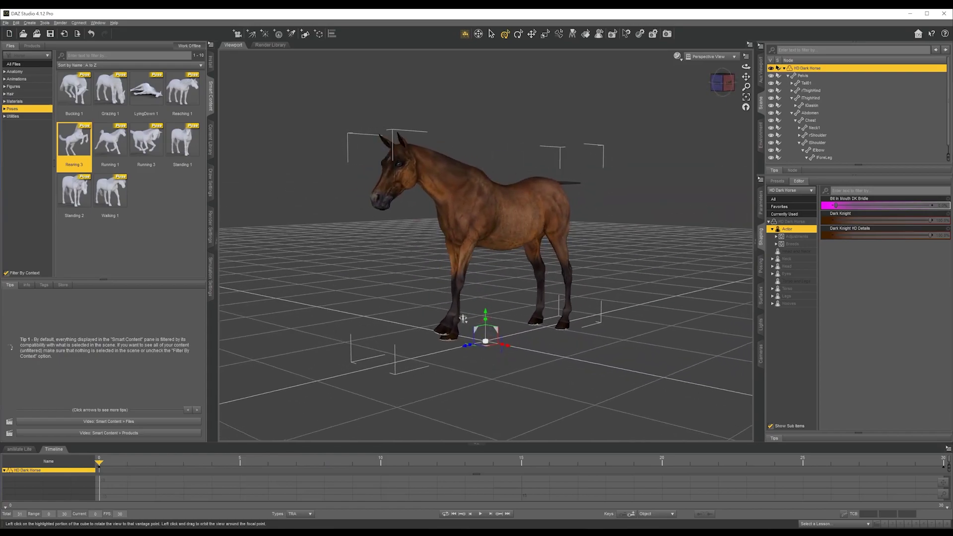
drag(162, 466, 943, 481)
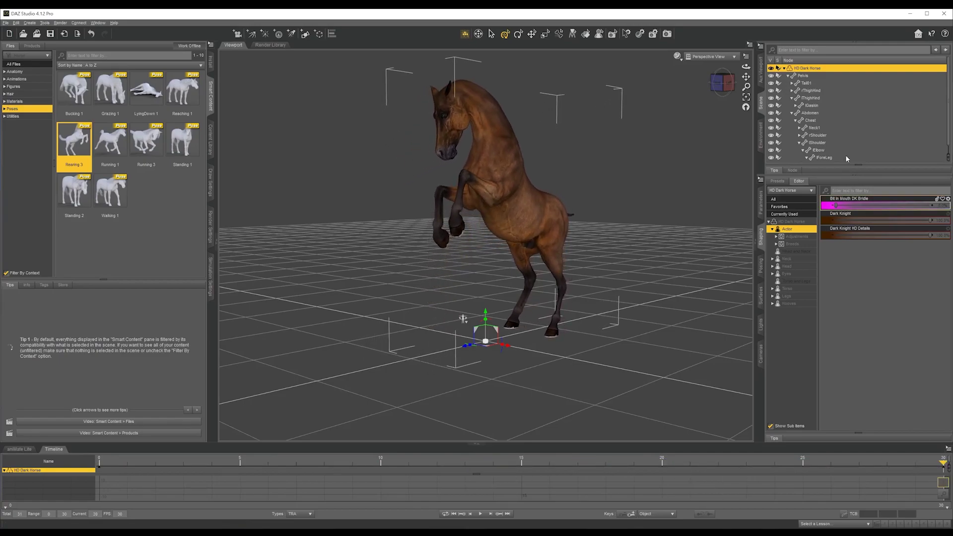
drag(463, 318, 446, 345)
drag(728, 90, 710, 89)
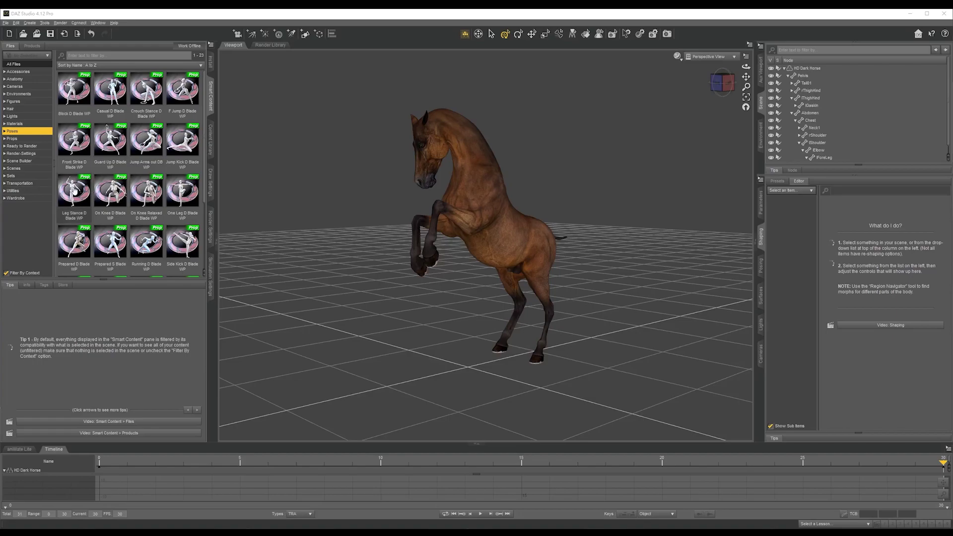
Delete the horse from the scene and load the Genesis 8 Basic Male figure in its place.
click(501, 214)
key(Delete)
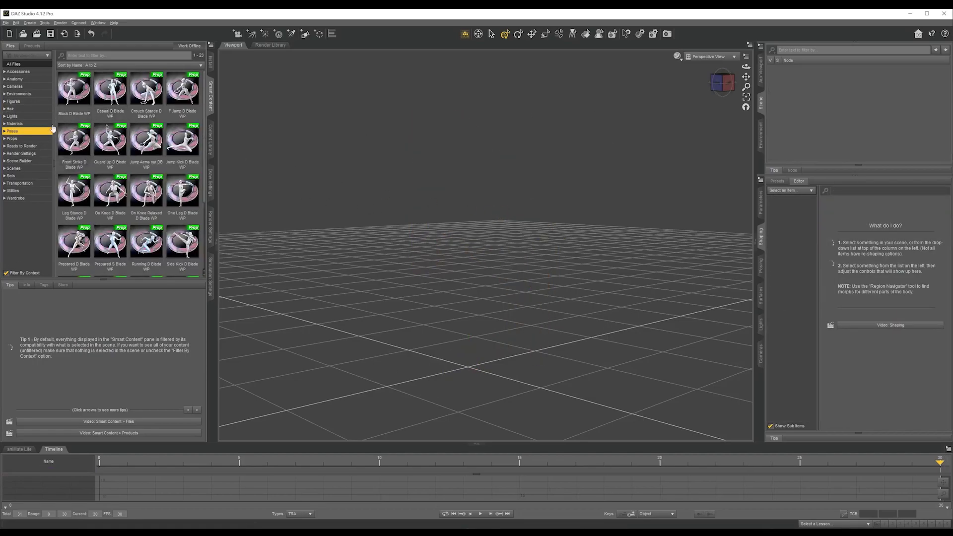
click(13, 101)
scroll(134, 173, down, 9)
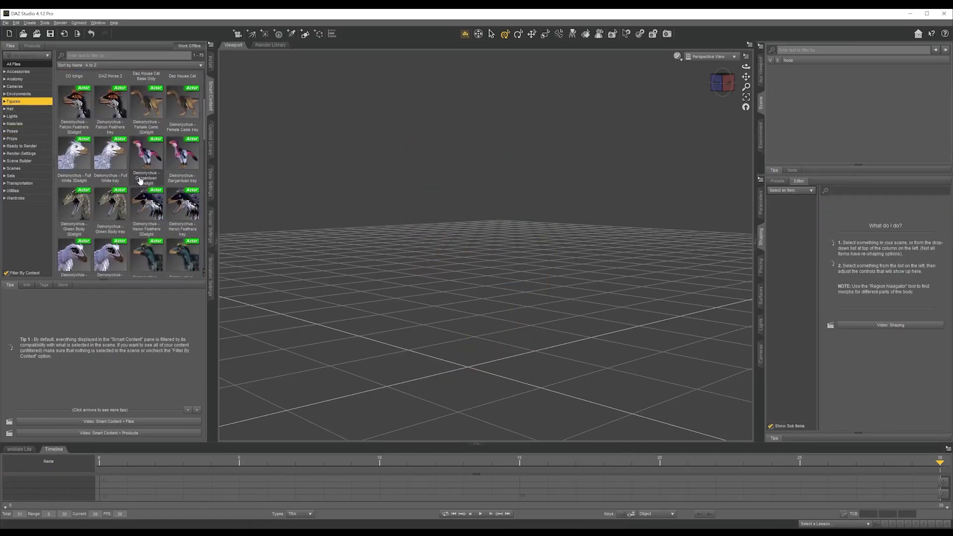
double_click(149, 188)
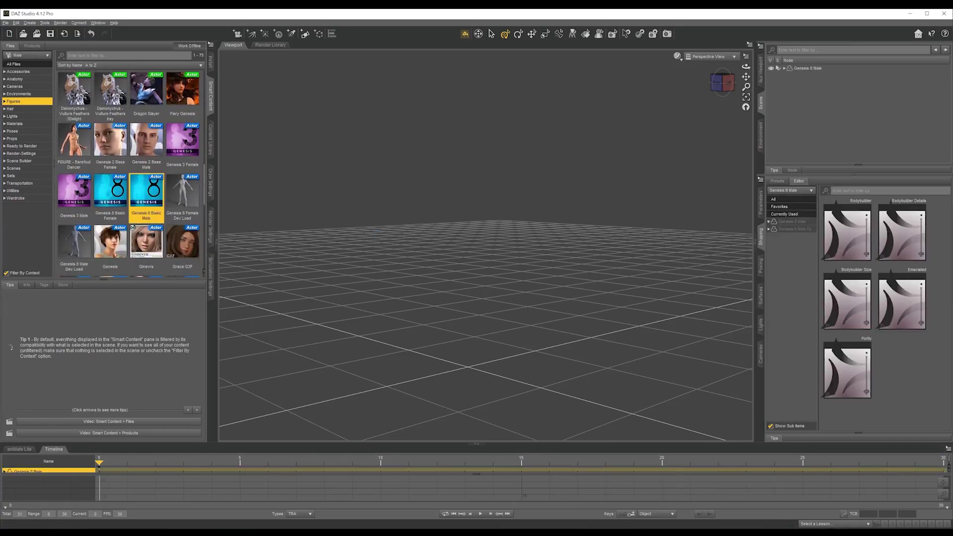
scroll(573, 273, up, 5)
drag(746, 76, 763, 33)
scroll(503, 289, up, 3)
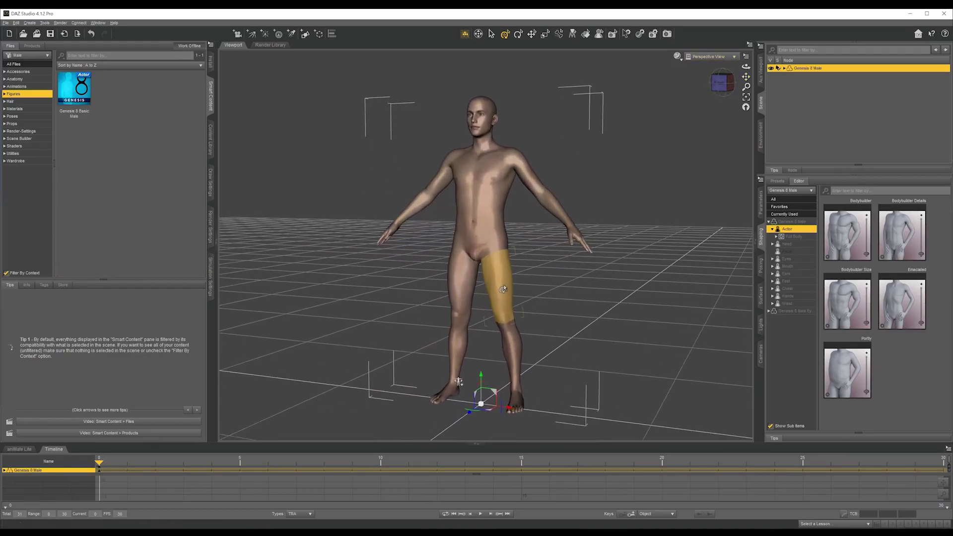
With the male figure in front view and selected, apply the Adama Pose 07 preset to it at frame 30.
click(667, 293)
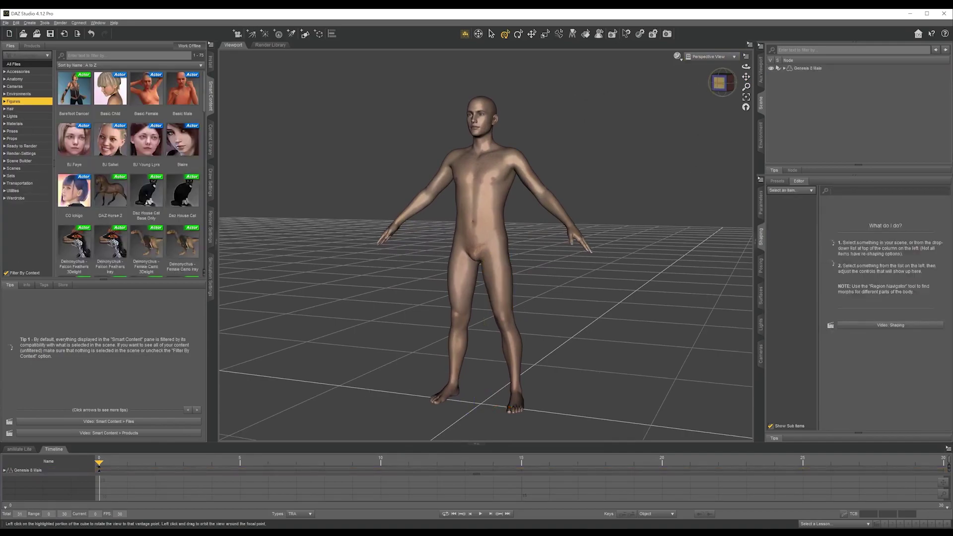
click(721, 83)
click(503, 227)
mouse_move(727, 84)
mouse_down()
mouse_move(739, 85)
mouse_move(714, 84)
mouse_move(725, 84)
mouse_up()
drag(462, 382, 464, 382)
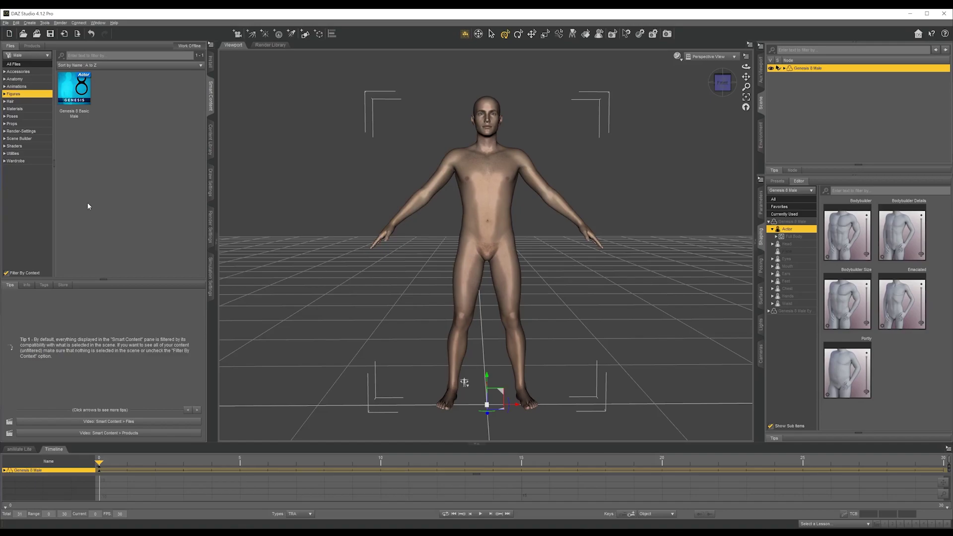
click(17, 118)
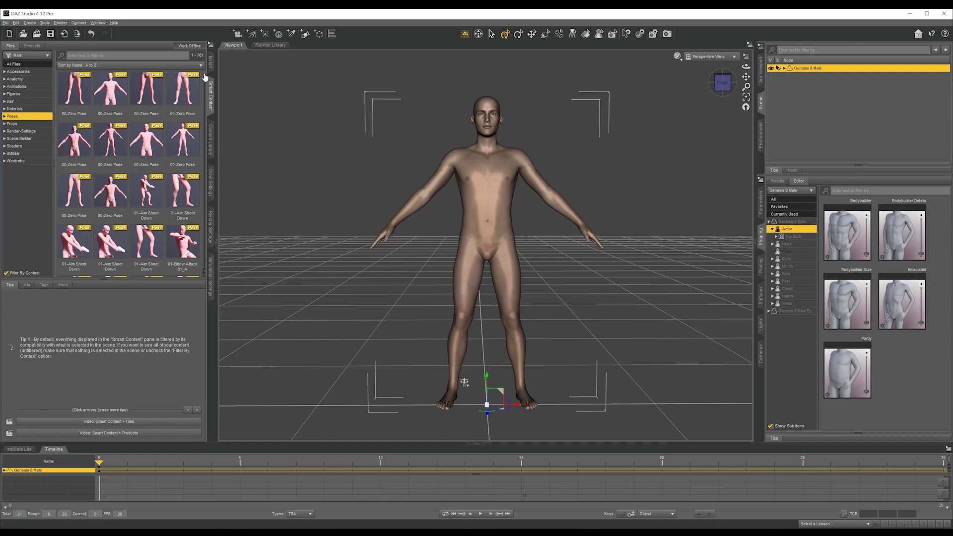
drag(204, 77, 212, 222)
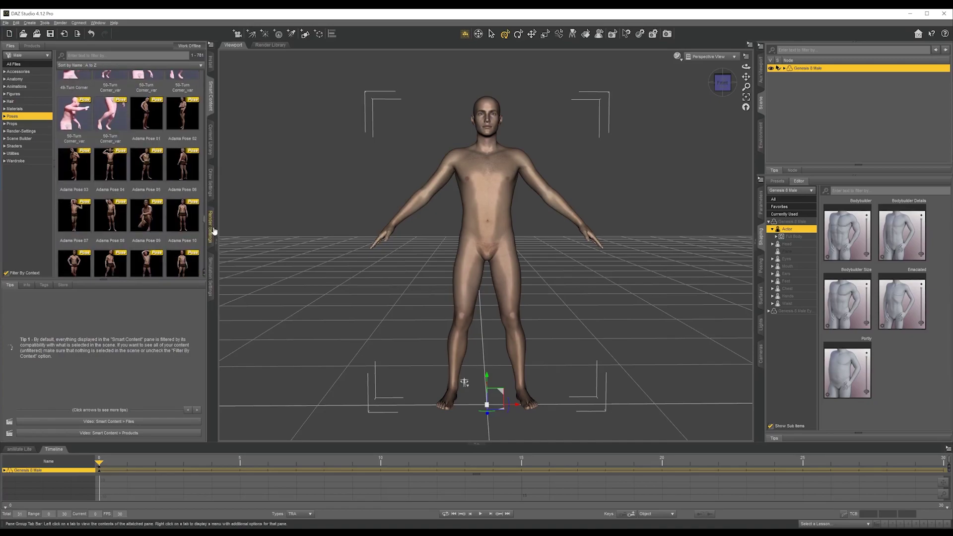
drag(101, 466, 942, 465)
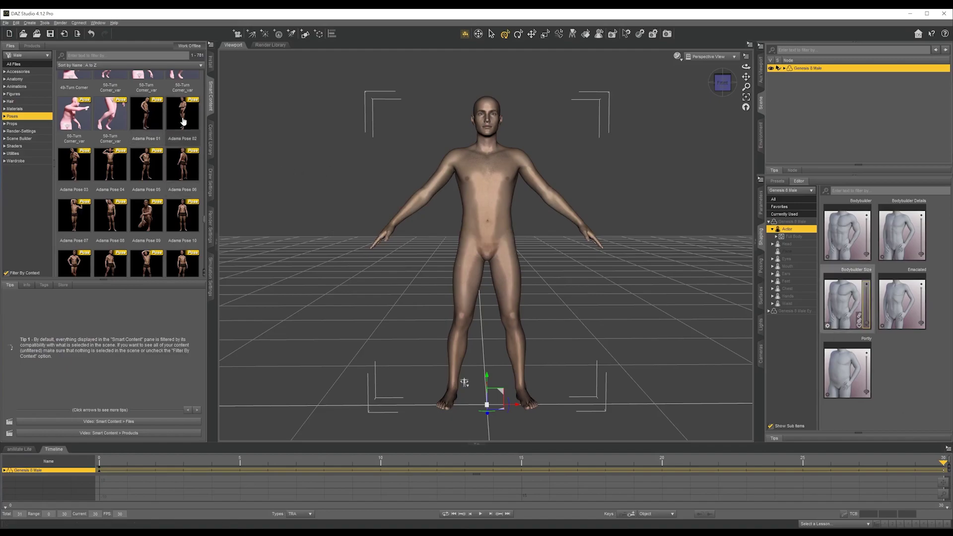
click(78, 222)
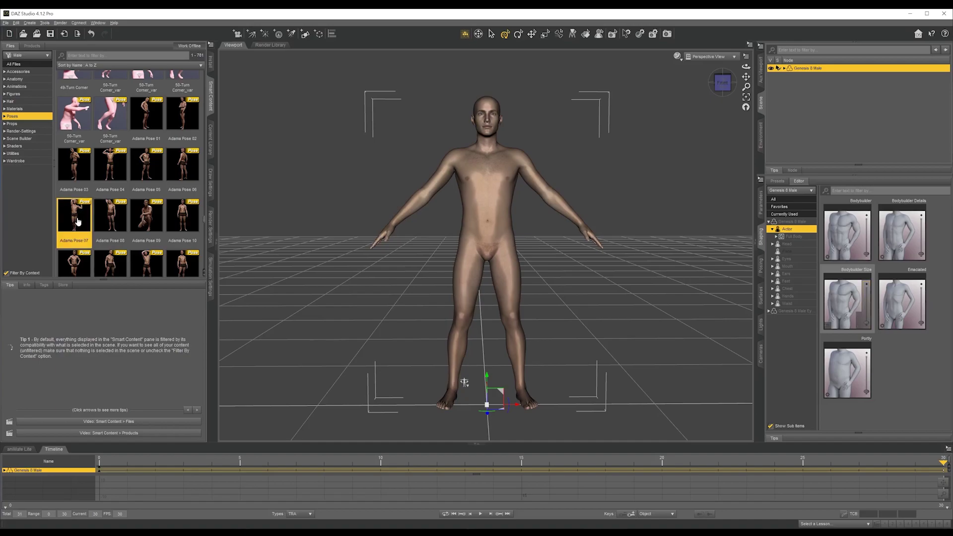
click(610, 168)
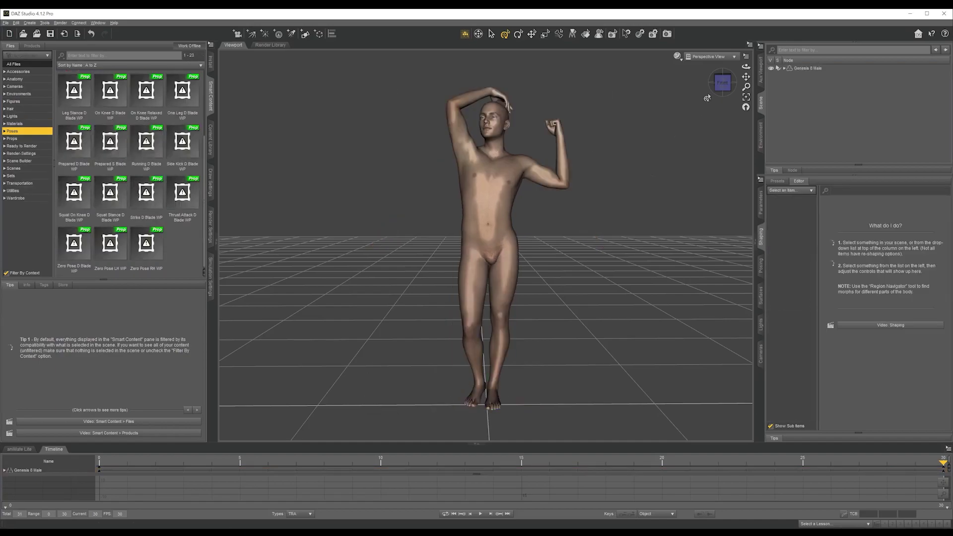
Scrub the timeline back to frame 0 and forward to frame 30 to review the male figure's animation.
mouse_move(722, 82)
mouse_down()
mouse_move(739, 80)
mouse_move(727, 80)
mouse_up()
drag(939, 463, 802, 469)
drag(701, 486, 87, 464)
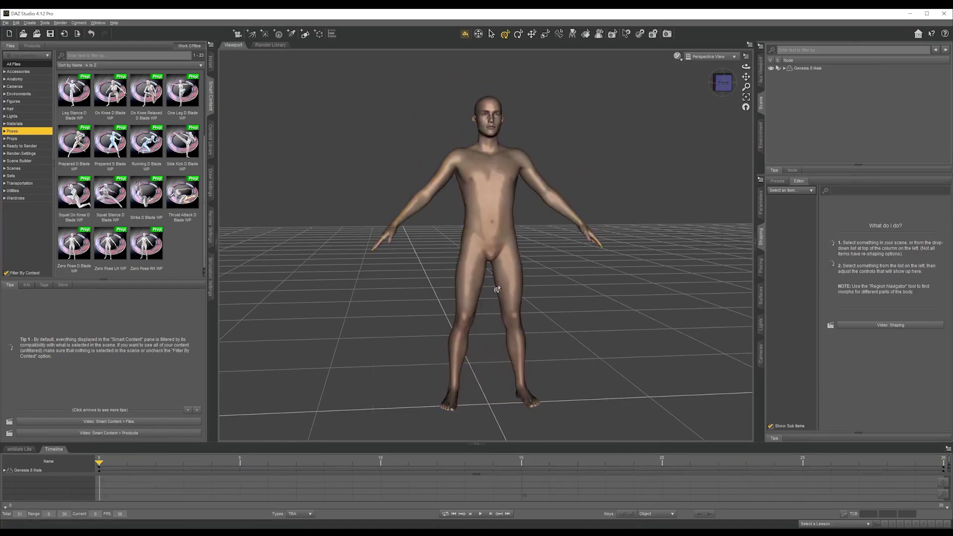
click(723, 83)
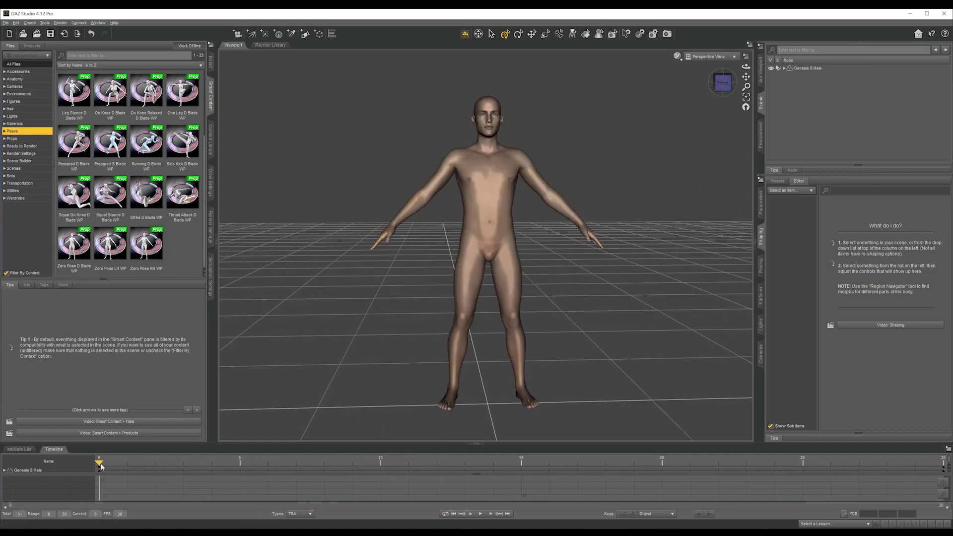
drag(108, 466, 933, 493)
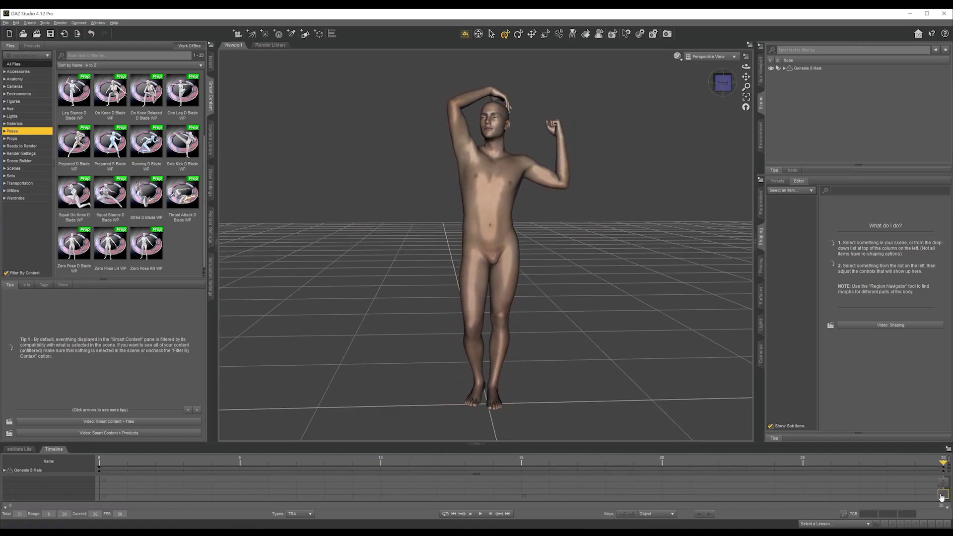
mouse_move(722, 83)
mouse_down()
mouse_move(689, 84)
mouse_move(719, 80)
mouse_up()
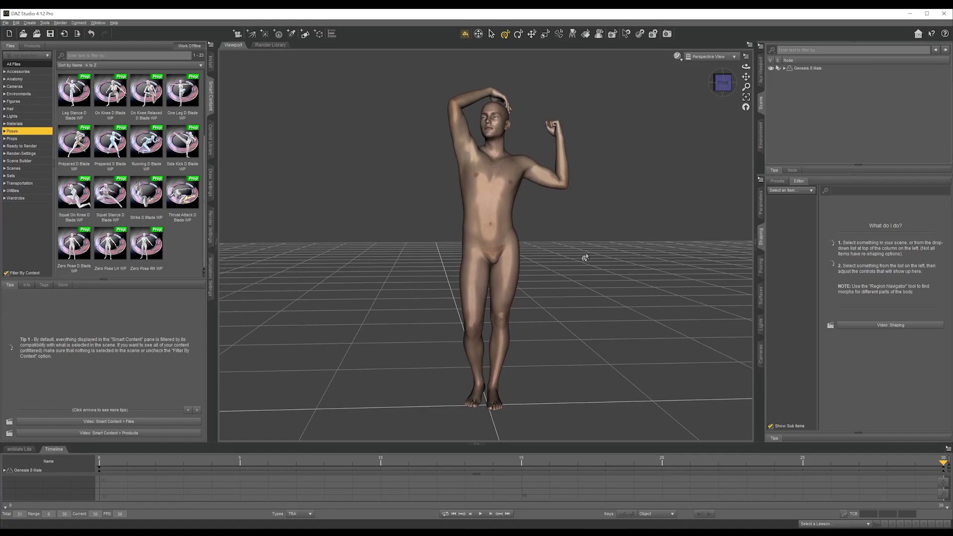
Start exporting the scene to the desktop as a COLLADA (*.dae) file named 1.
click(6, 23)
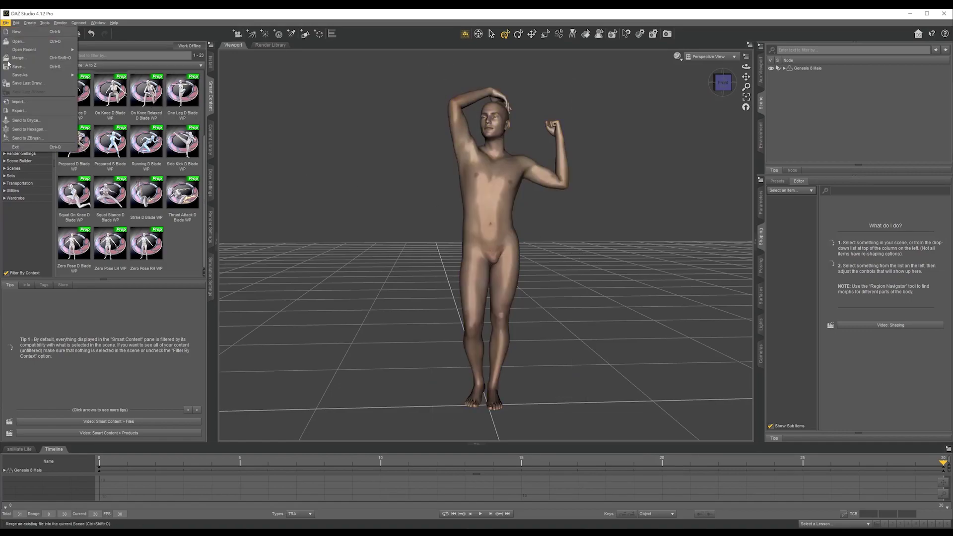
click(18, 113)
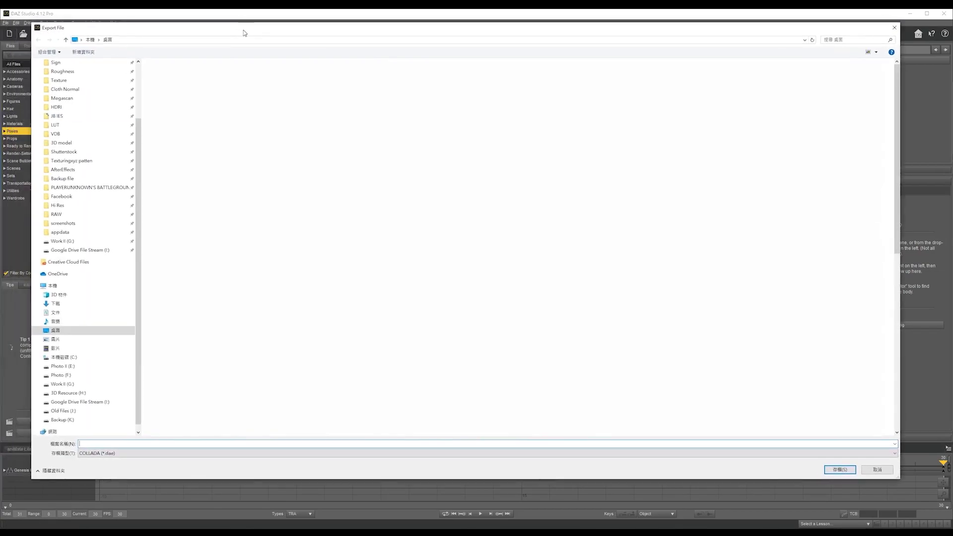
click(117, 459)
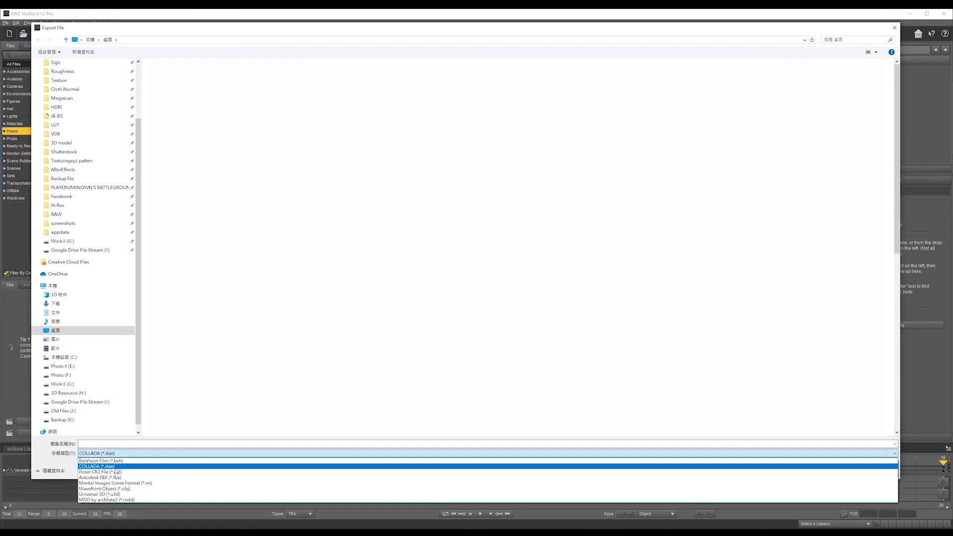
click(110, 467)
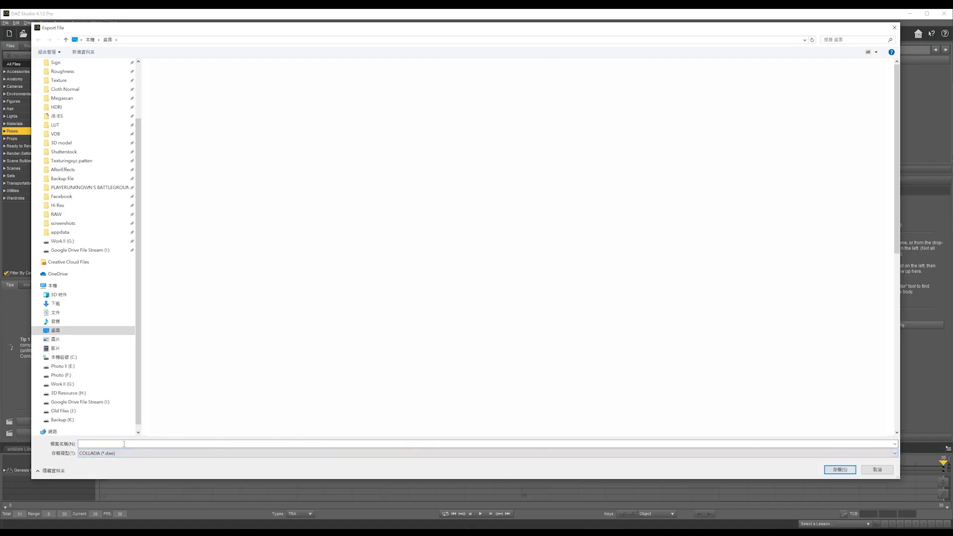
text(1)
key(Return)
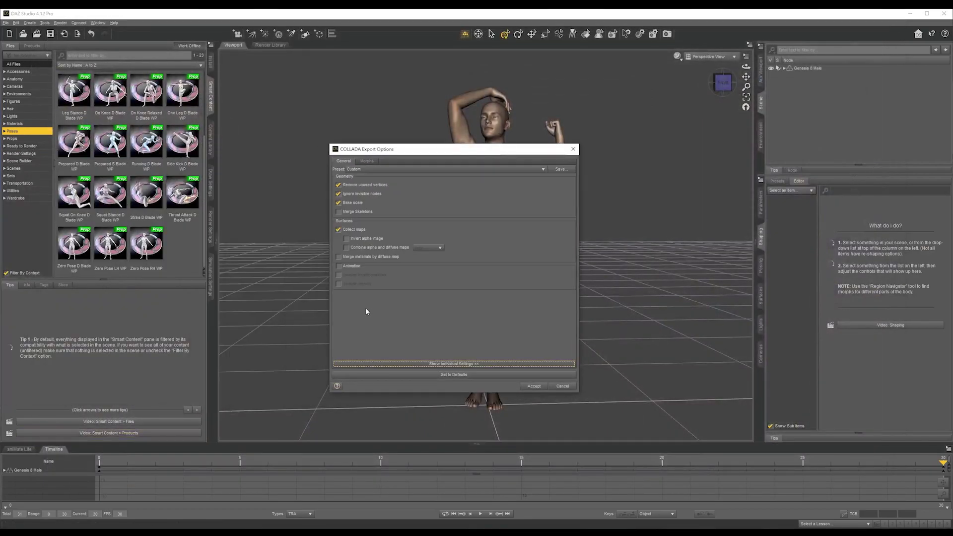
Turn on Animation with Include transformations and Include morphs in the COLLADA export options, and accept them.
click(338, 267)
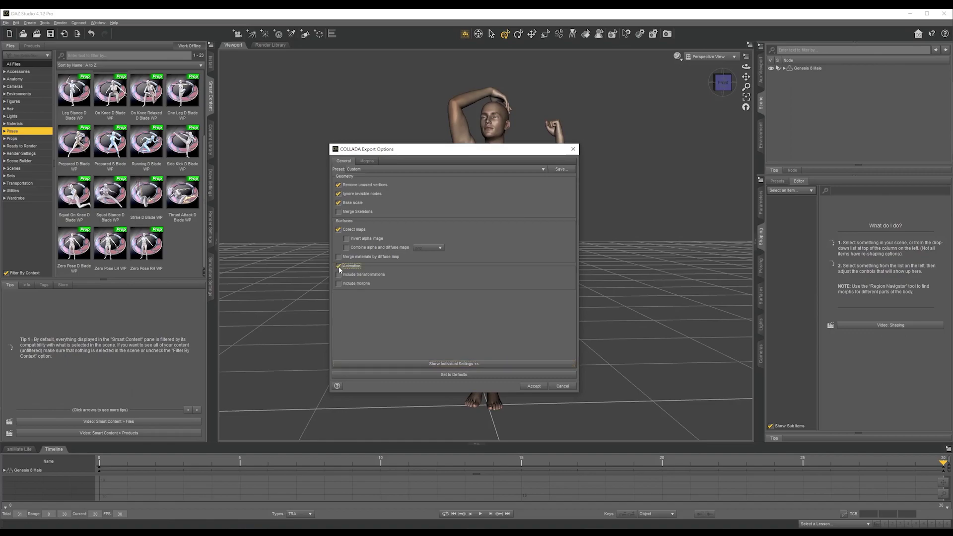
click(338, 274)
click(339, 284)
click(348, 231)
click(533, 386)
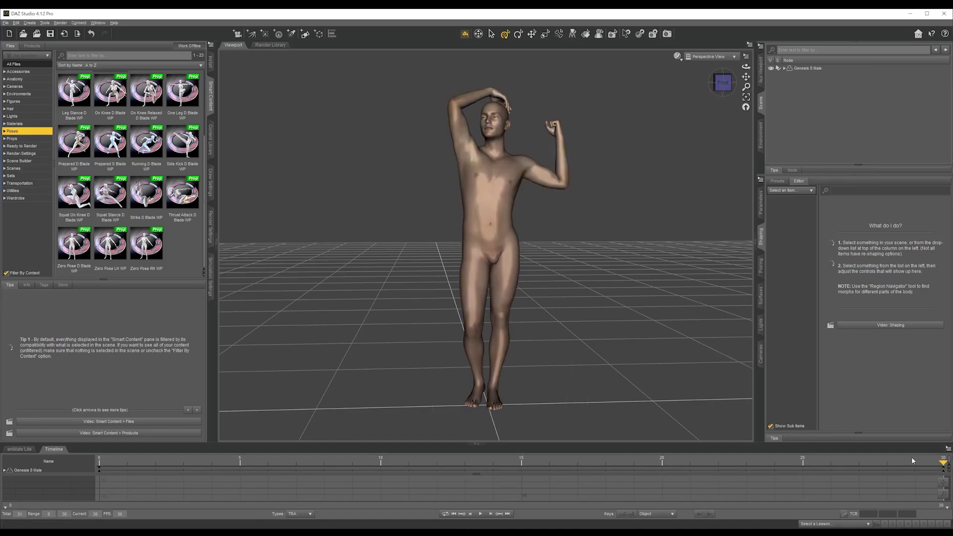
Select the male figure and bring up its Actor body-shaping morphs.
mouse_move(942, 464)
mouse_down()
mouse_move(55, 464)
mouse_move(942, 482)
mouse_up()
click(486, 230)
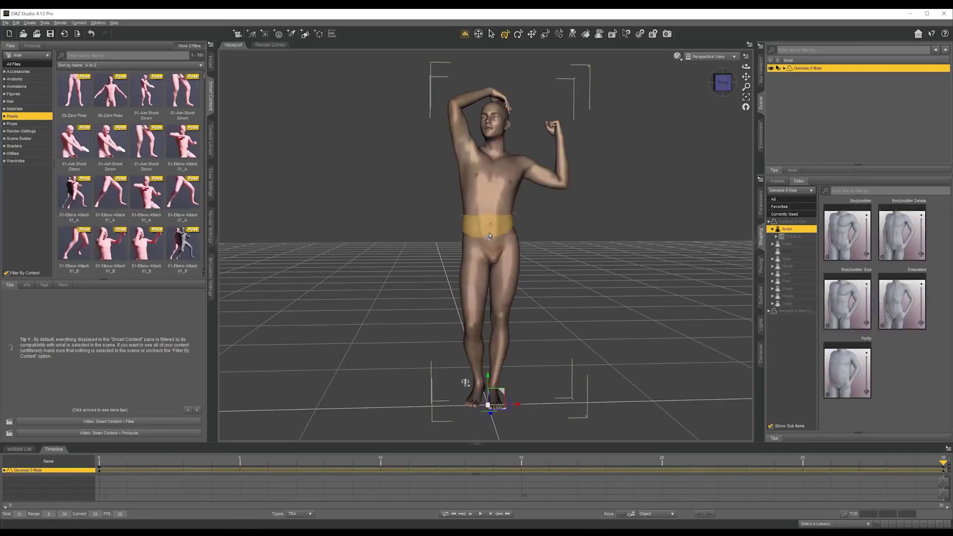
mouse_move(847, 281)
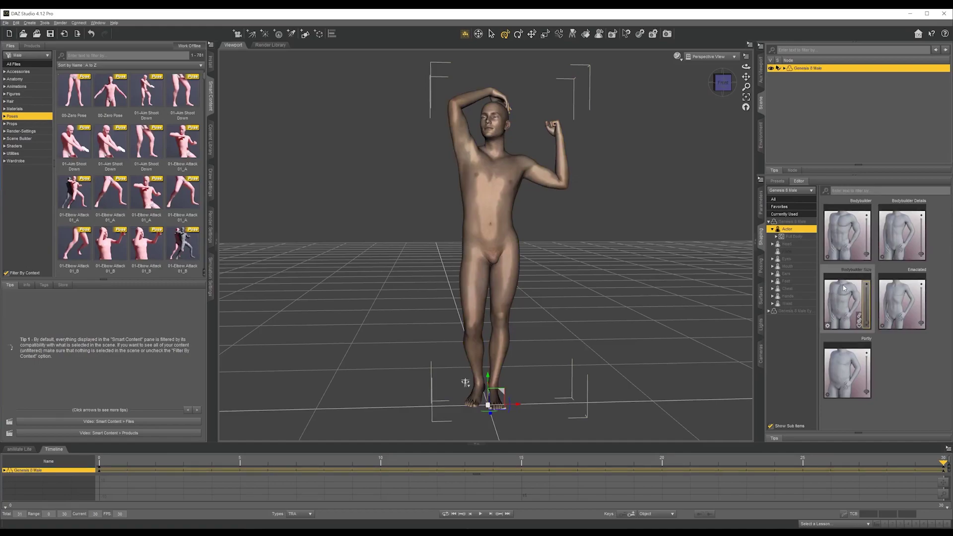
mouse_move(848, 242)
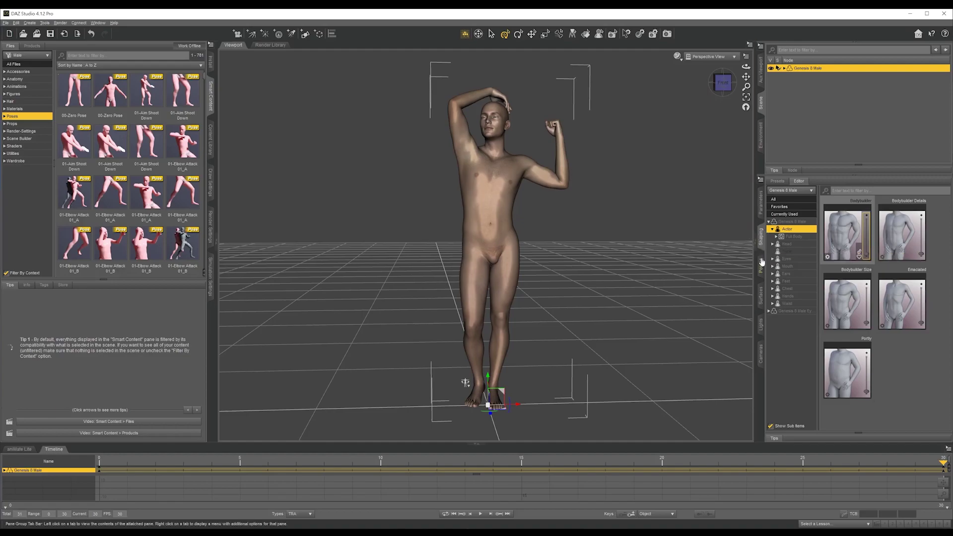
click(760, 273)
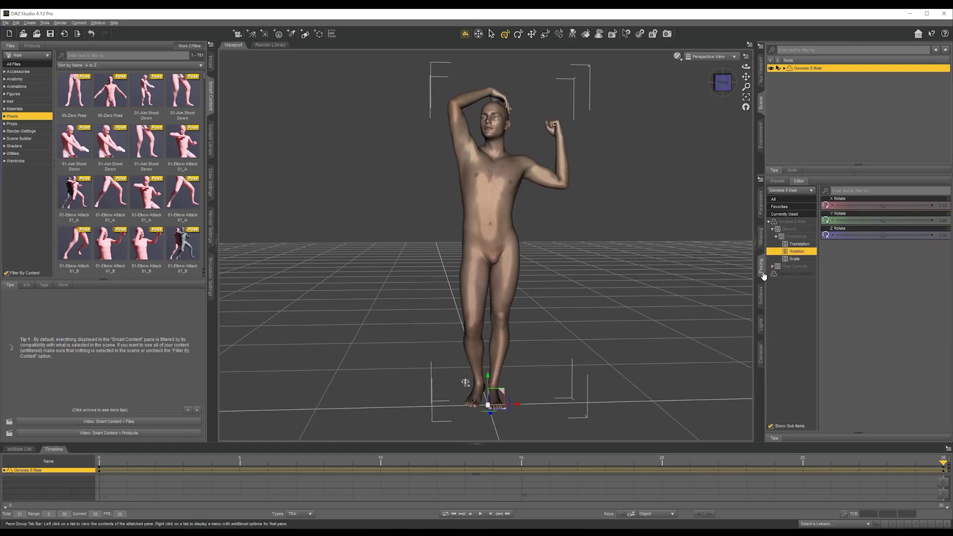
click(761, 242)
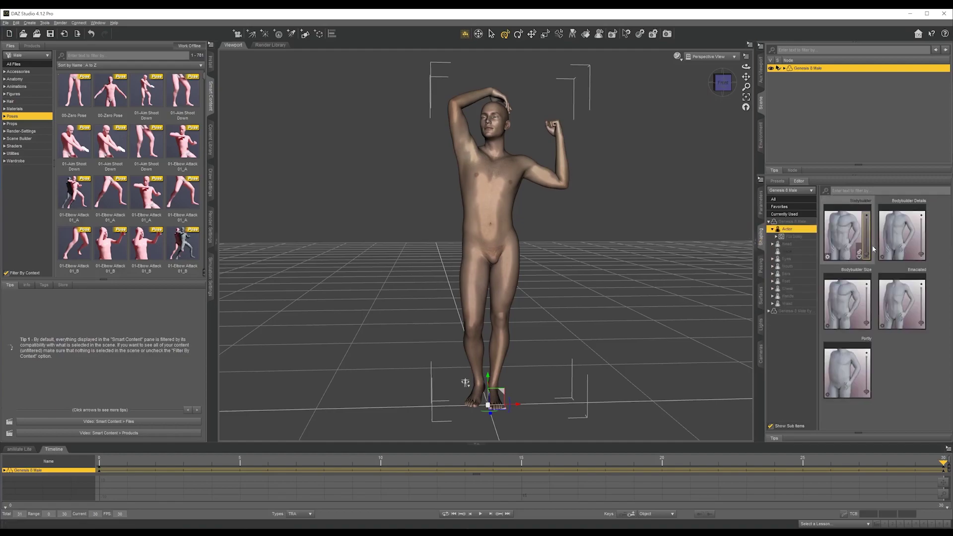
Shape the male figure with about 75% Bodybuilder, 43% Bodybuilder Details, 54% Bodybuilder Size, 61% Emaciated and 23% Portly.
click(868, 211)
drag(867, 211, 922, 237)
drag(870, 294, 870, 302)
mouse_move(921, 322)
mouse_down()
mouse_move(916, 276)
mouse_move(920, 307)
mouse_up()
mouse_move(866, 389)
mouse_down()
mouse_move(869, 366)
mouse_move(873, 384)
mouse_up()
Try a different propagating scale for the figure's head and undo it.
click(777, 244)
drag(883, 206, 891, 206)
key(ctrl+z)
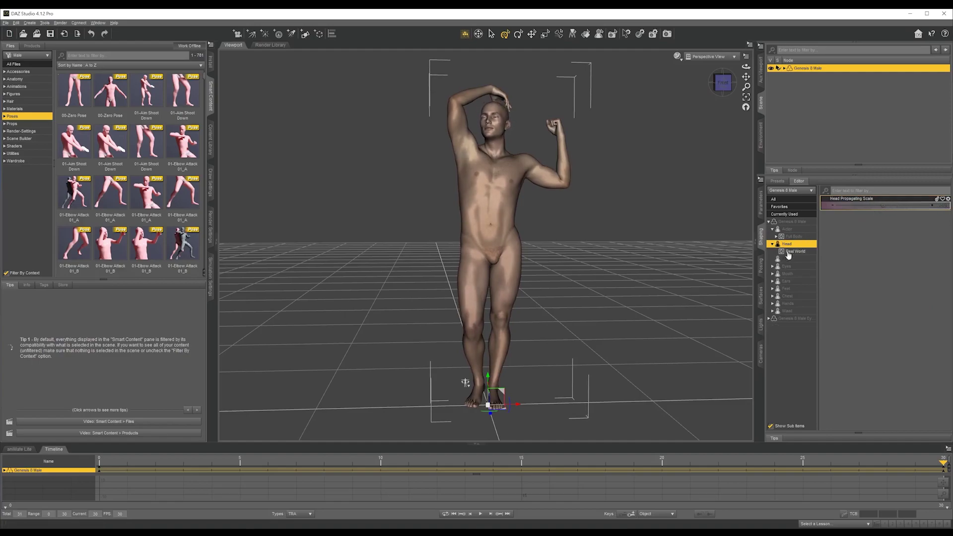
Look through the eyes, mouth and ears shaping groups and enlarge both feet to a propagating scale of about 122%.
click(785, 266)
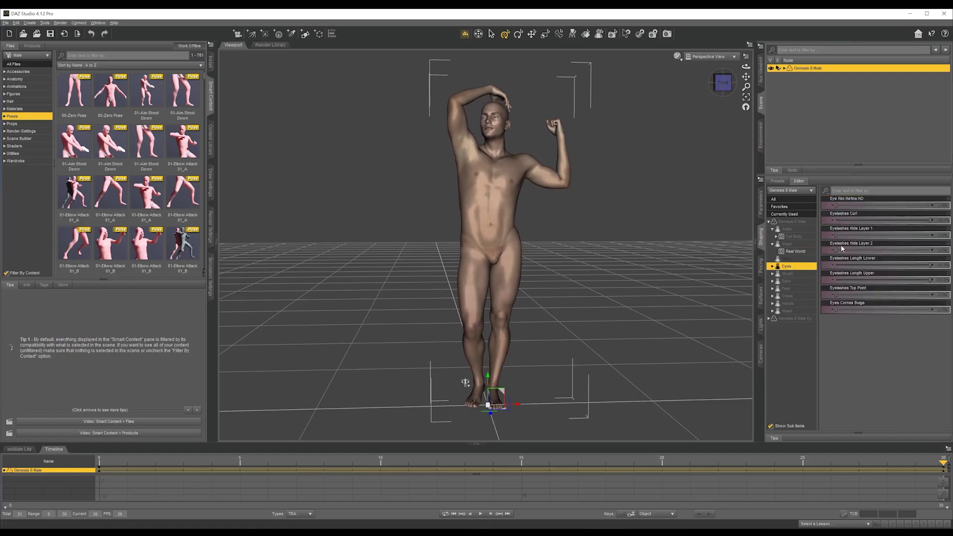
click(786, 275)
click(786, 282)
click(787, 288)
mouse_move(883, 206)
mouse_down()
mouse_move(913, 205)
mouse_move(897, 205)
mouse_up()
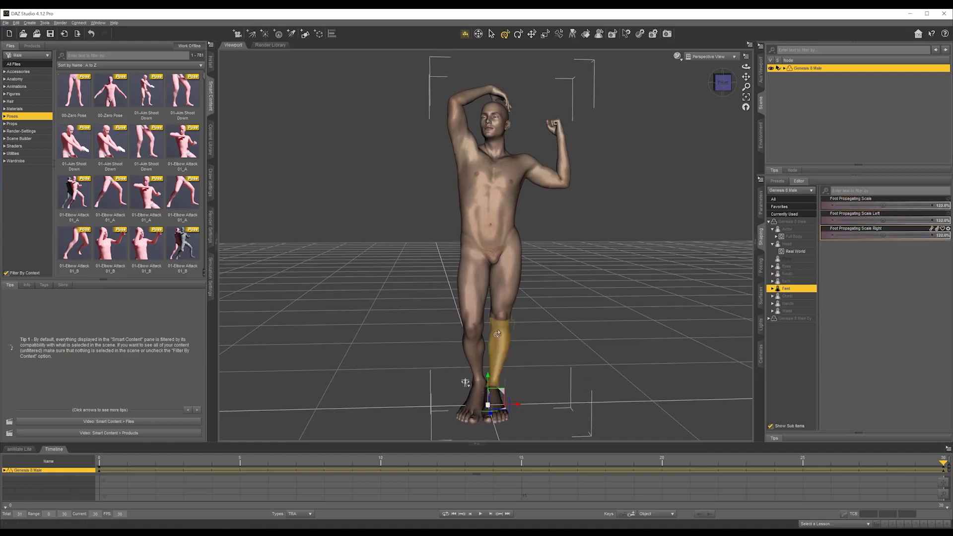
Pose the right shin directly on the model so the legs stand wider apart.
click(474, 347)
drag(474, 347, 503, 356)
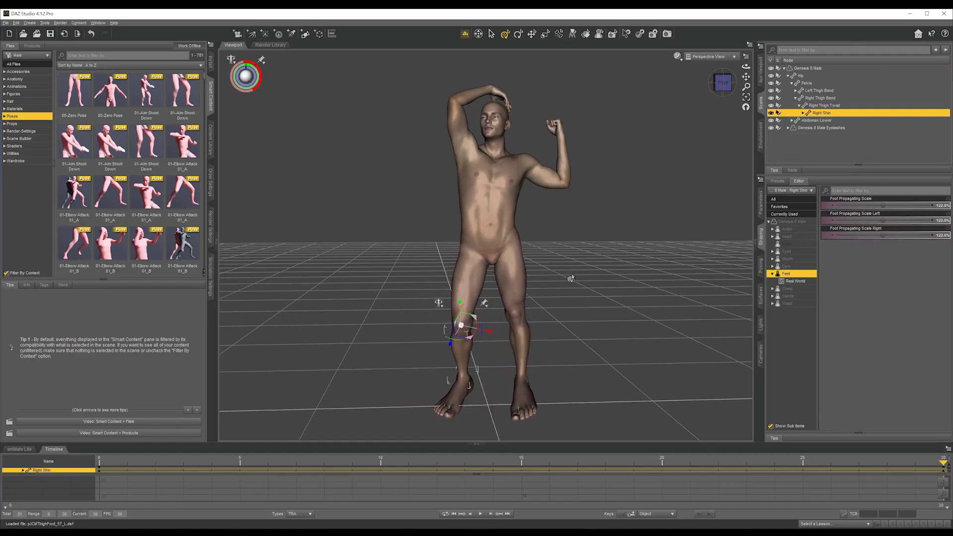
click(726, 88)
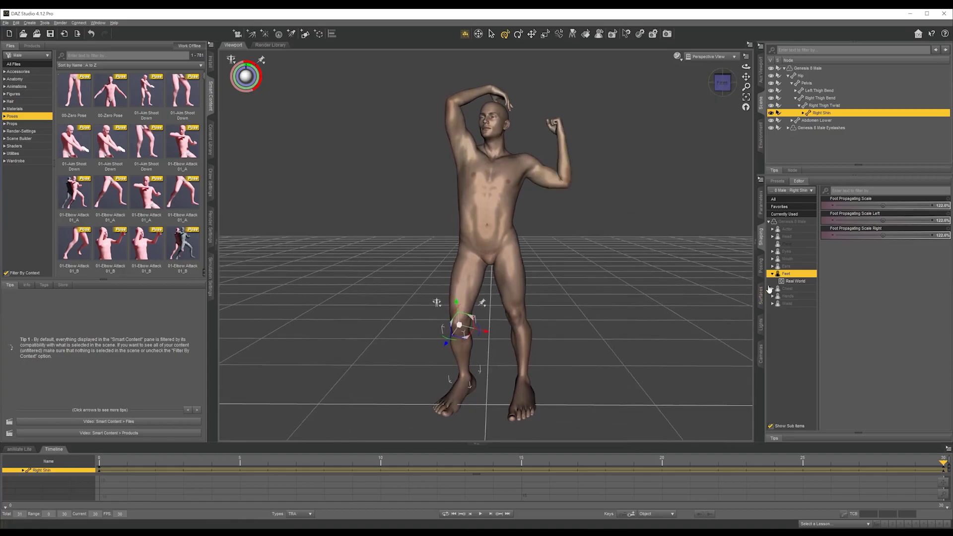
Change the size of both hands with the propagating scale of the Hands shaping group.
click(788, 296)
drag(881, 204, 889, 204)
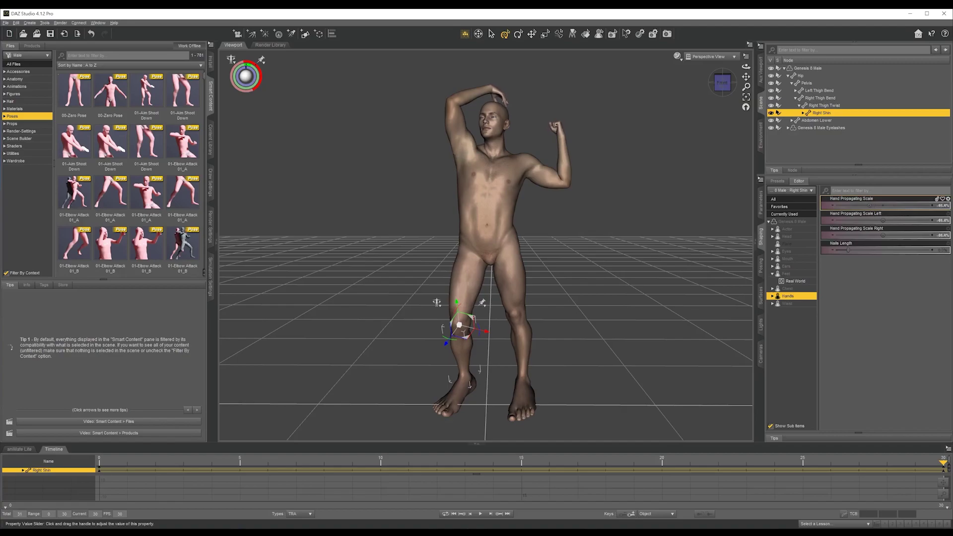
mouse_move(722, 82)
mouse_down()
mouse_move(682, 82)
mouse_move(727, 82)
mouse_up()
Pull the left forearm slightly to a new pose on the model and deselect the figure.
click(569, 171)
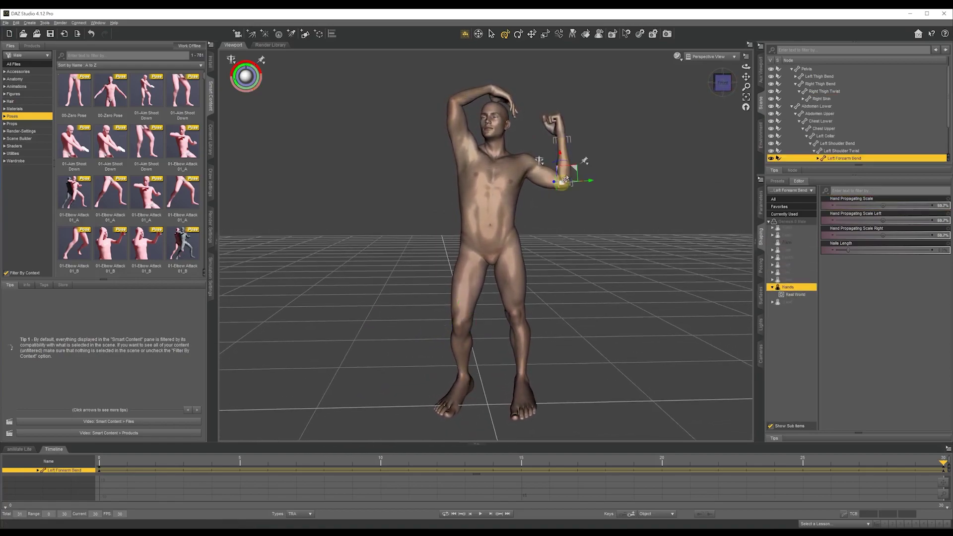
mouse_move(569, 172)
mouse_down()
mouse_move(551, 172)
mouse_move(568, 176)
mouse_up()
click(663, 196)
mouse_move(722, 86)
mouse_down()
mouse_move(735, 85)
mouse_move(722, 84)
mouse_up()
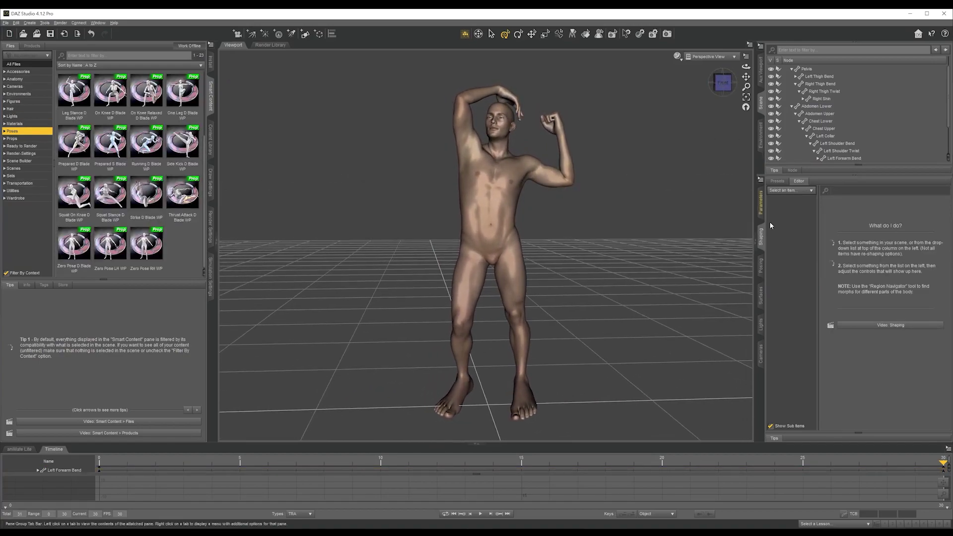
Select the whole male figure again and bring up the Arms group of its pose controls.
click(760, 266)
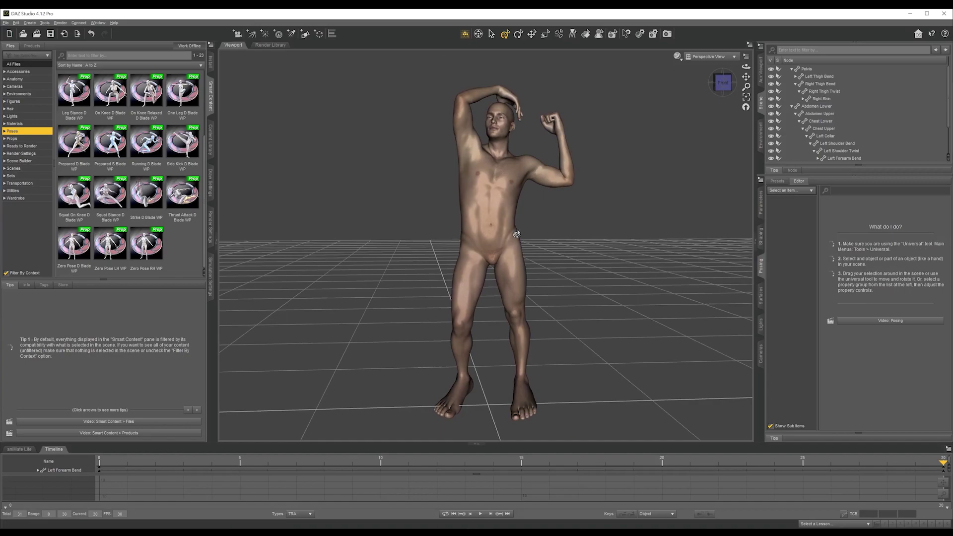
click(519, 234)
click(771, 266)
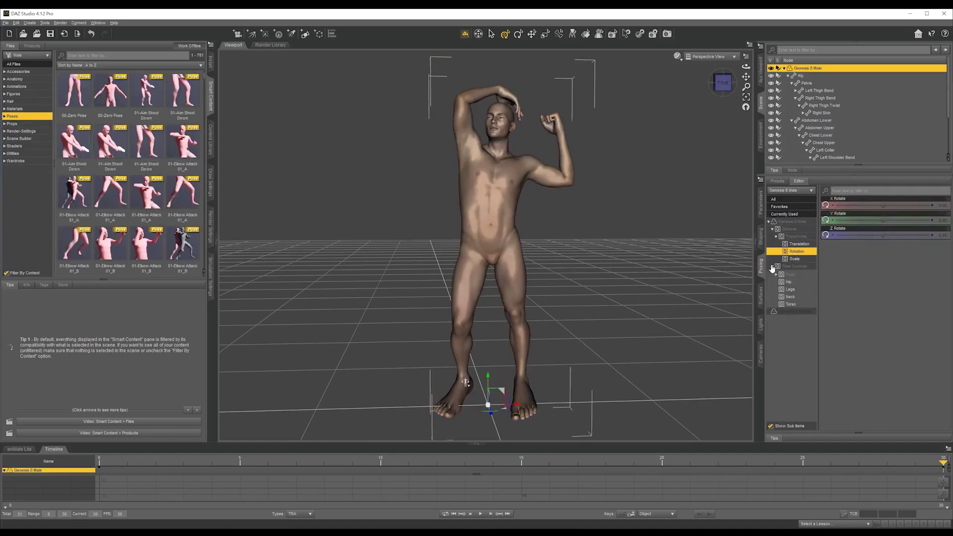
click(805, 267)
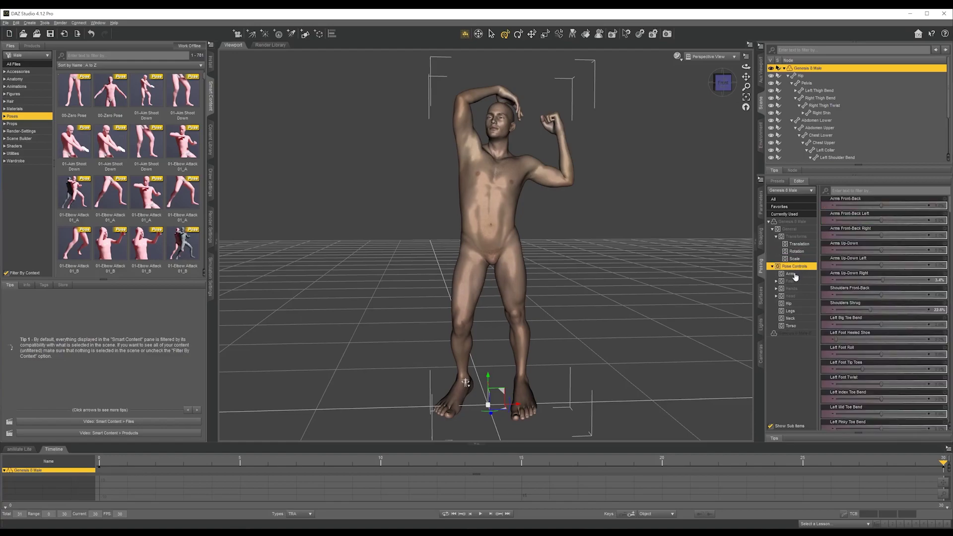
click(791, 274)
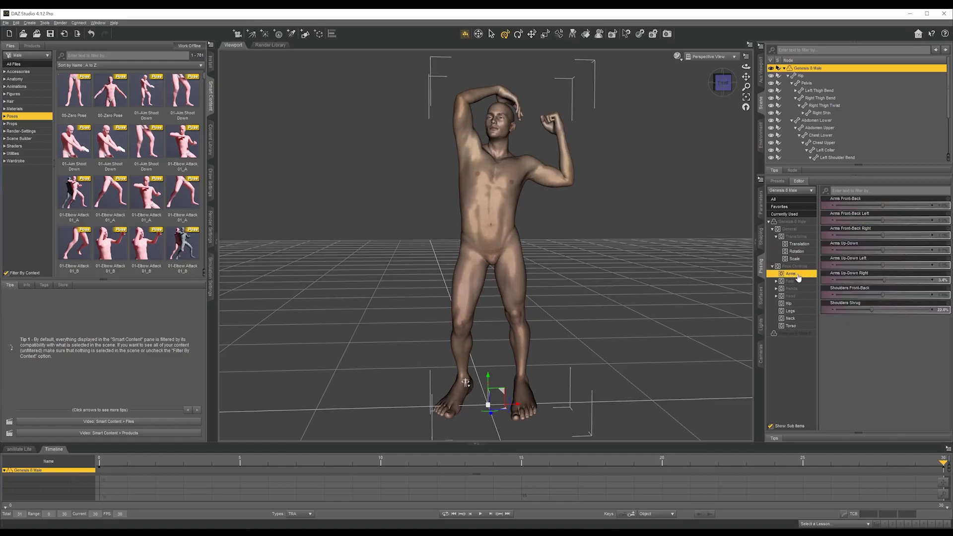
Adjust the Arms Front-Back pose controls and undo the extra changes, leaving Arms Front-Back Right at about -7%.
drag(882, 205, 879, 235)
key(ctrl+z)
key(ctrl+z)
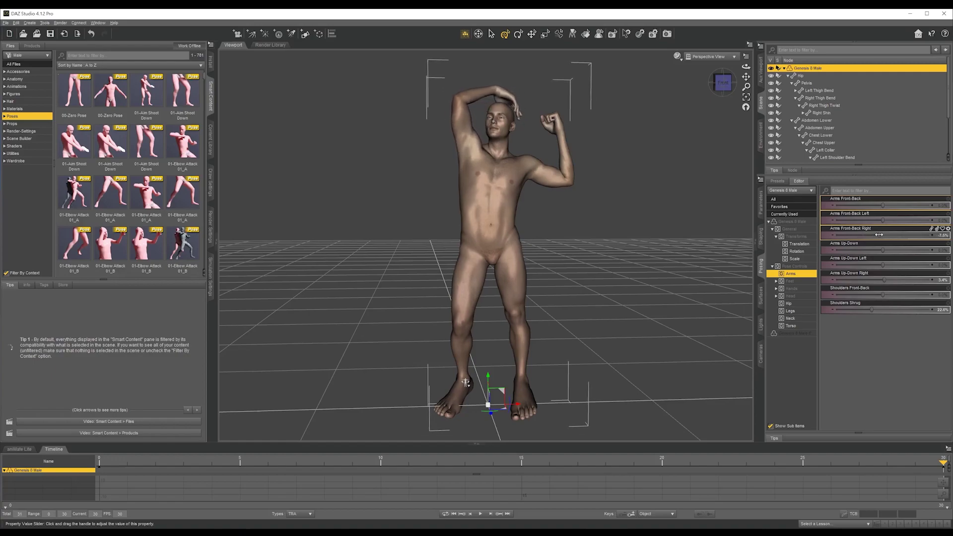
Try Brow Up-Down in the head's Brow pose controls, undo it, and adjust Brow Outer Up-Down.
click(776, 296)
click(794, 304)
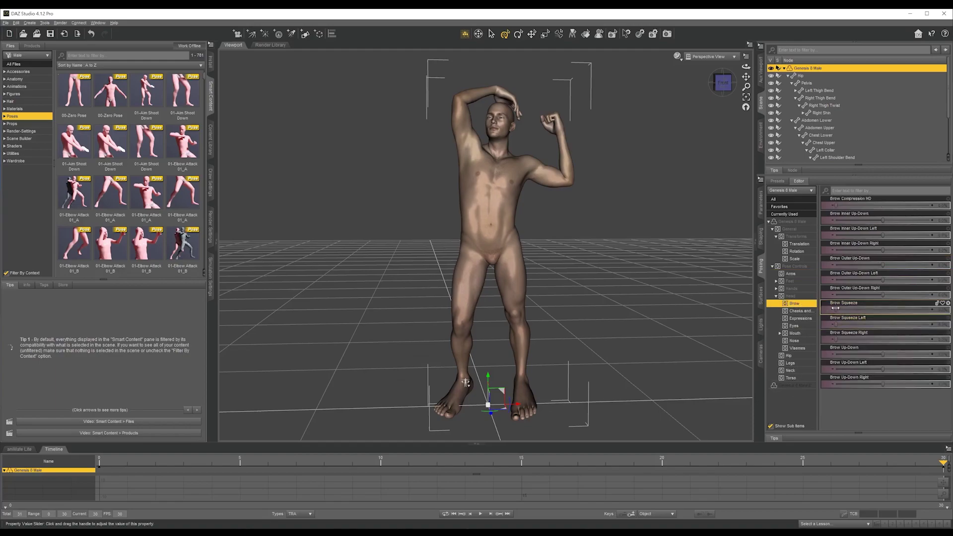
drag(882, 352, 903, 355)
key(ctrl+z)
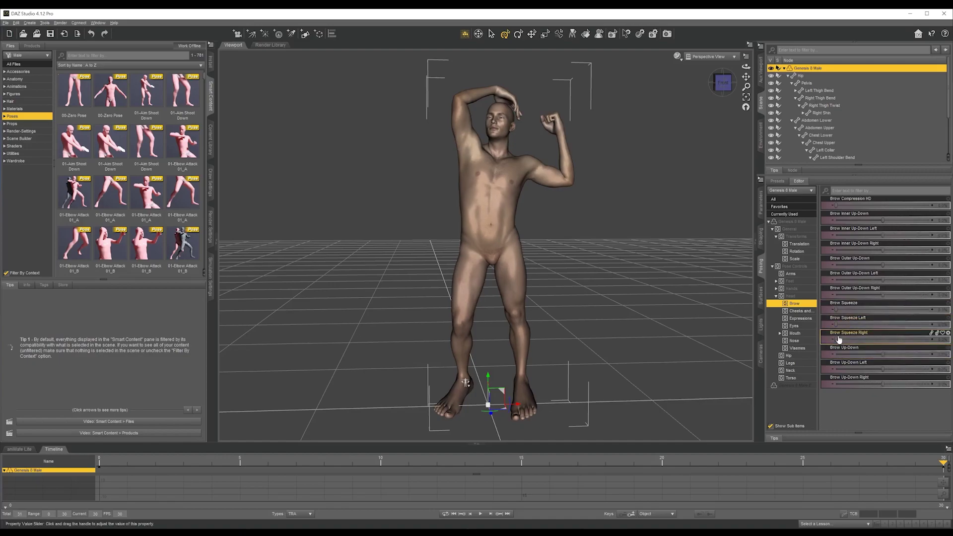
drag(883, 265, 903, 267)
In the head's Eyes pose controls, turn the gaze sideways with Eyes Side-Side at about -78%, checking the face up close.
click(794, 325)
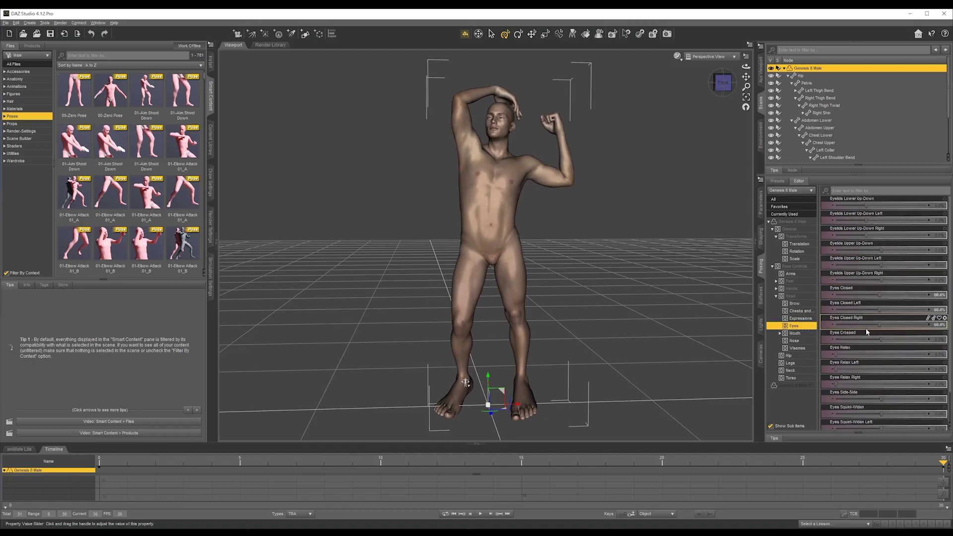
mouse_move(837, 354)
mouse_down()
mouse_move(869, 354)
mouse_move(834, 354)
mouse_up()
drag(880, 398, 881, 397)
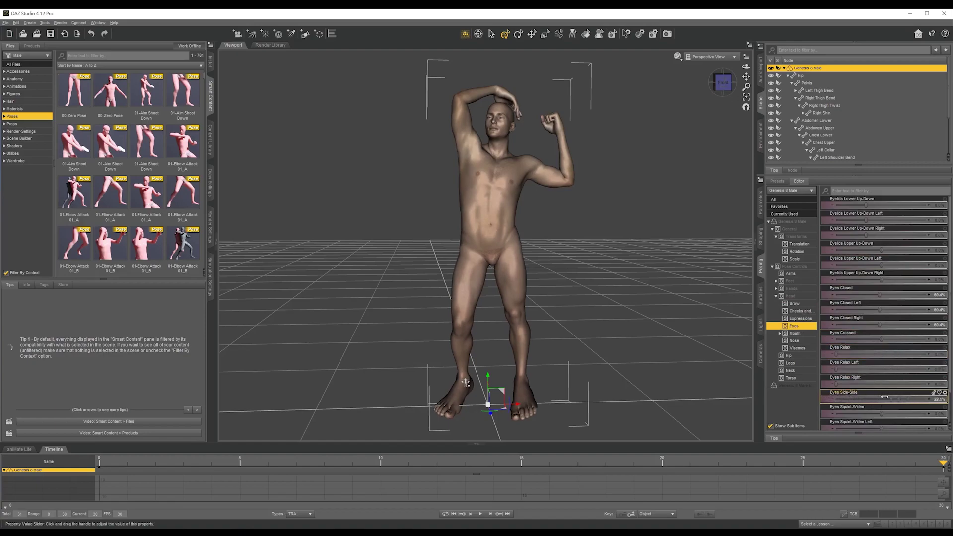
drag(850, 395, 854, 395)
scroll(531, 132, up, 5)
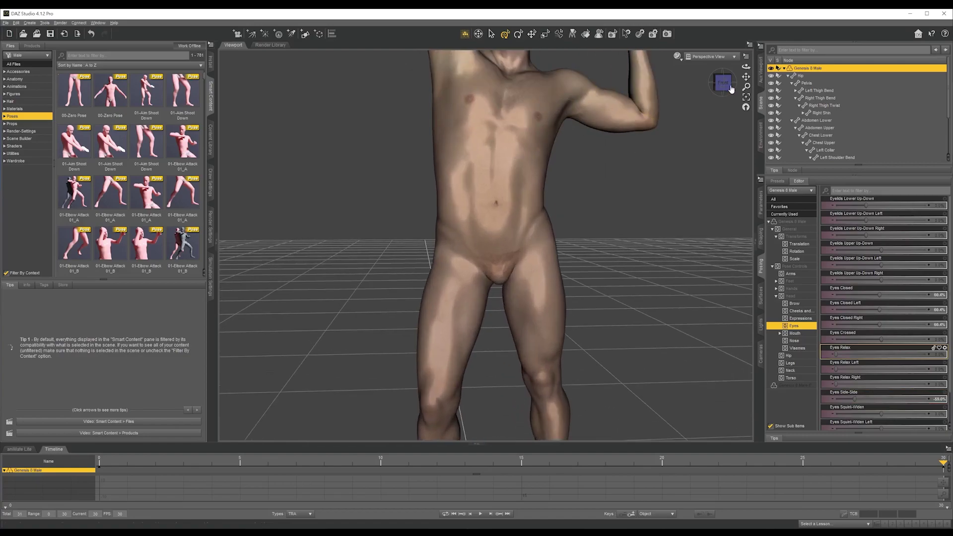
drag(746, 75, 746, 161)
scroll(595, 142, up, 3)
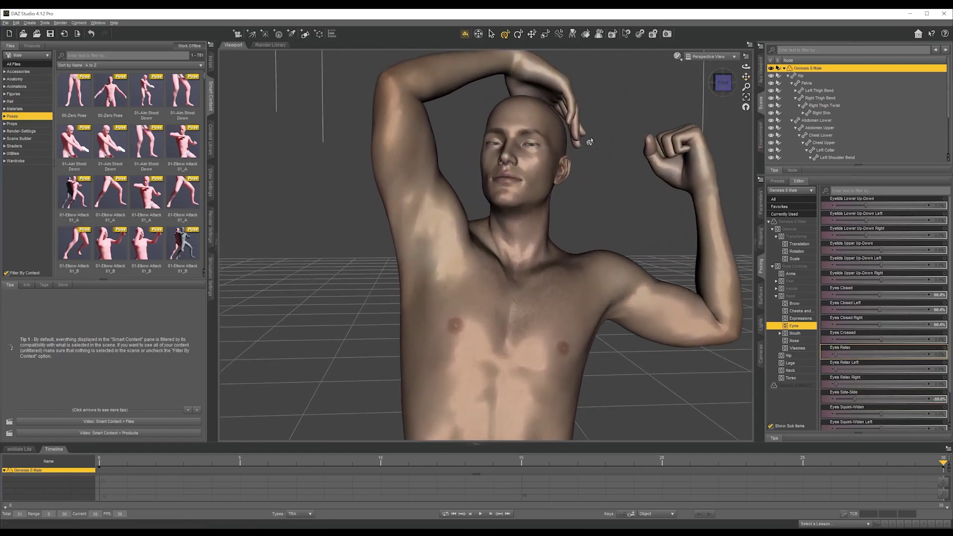
click(728, 87)
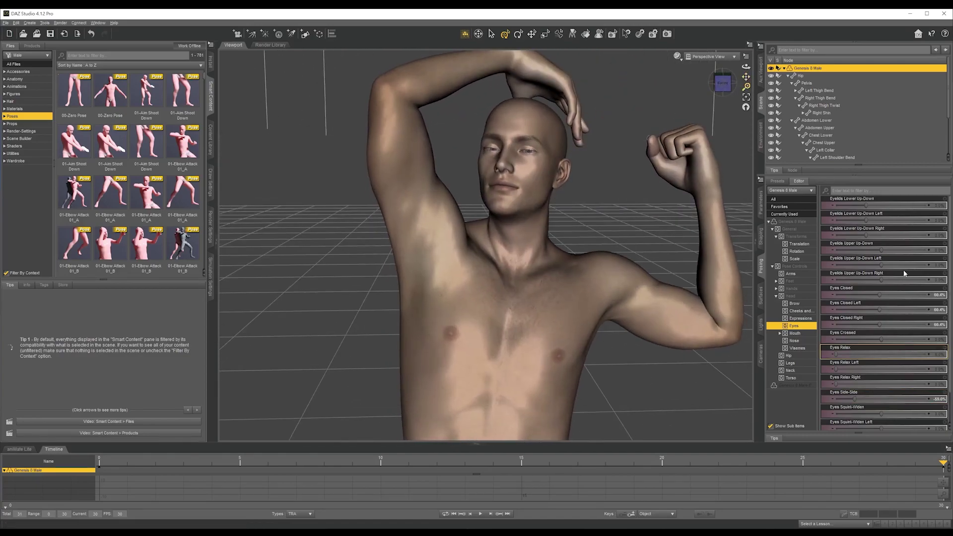
mouse_move(853, 399)
mouse_down()
mouse_move(908, 402)
mouse_move(845, 395)
mouse_up()
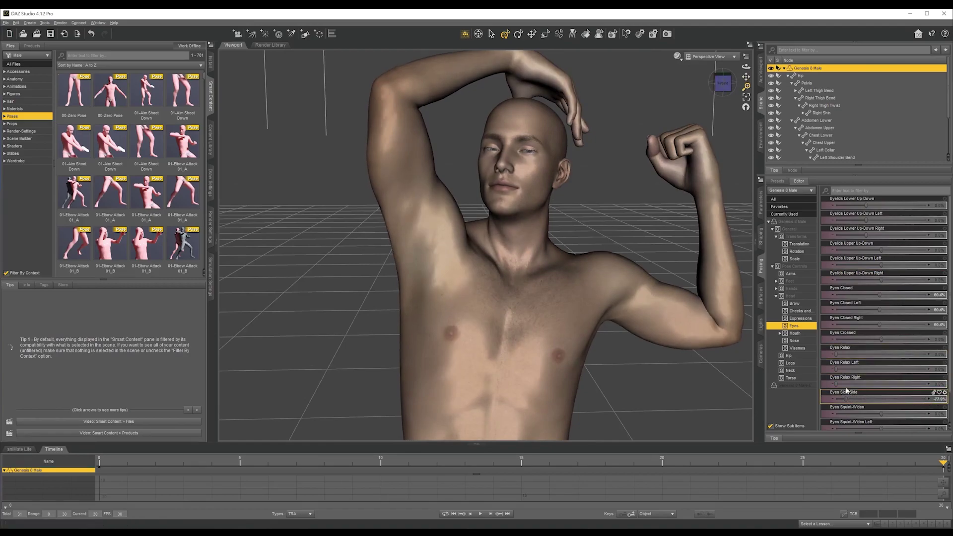
Select the figure's lower abdomen and raise Bodybuilder to about 84%, Bodybuilder Details to 50% and Bodybuilder Size to 62%.
scroll(666, 299, down, 5)
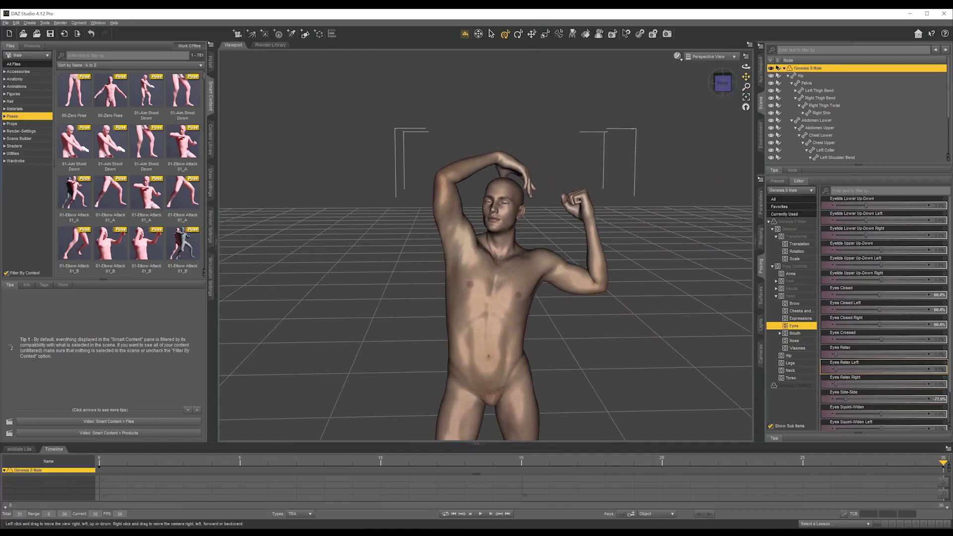
drag(745, 77, 729, 7)
click(746, 98)
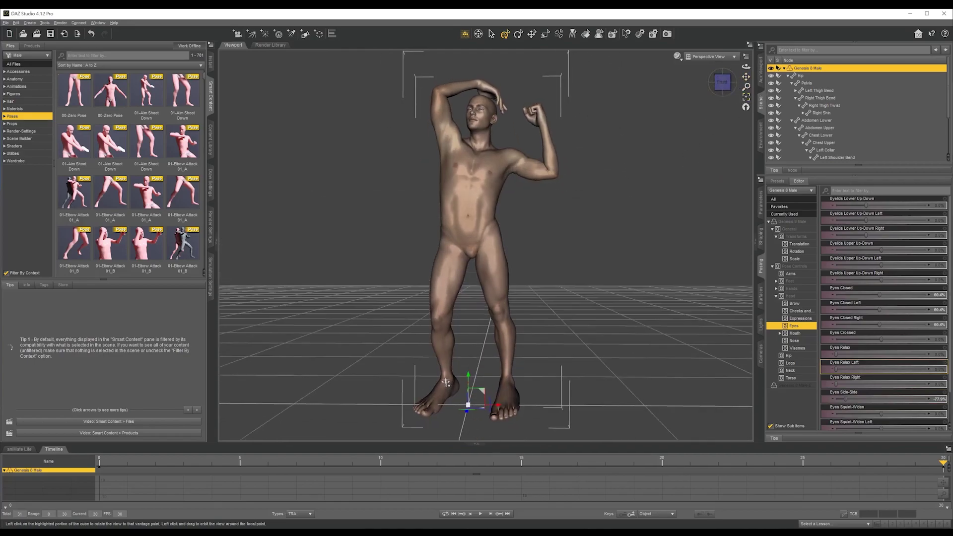
drag(746, 77, 744, 82)
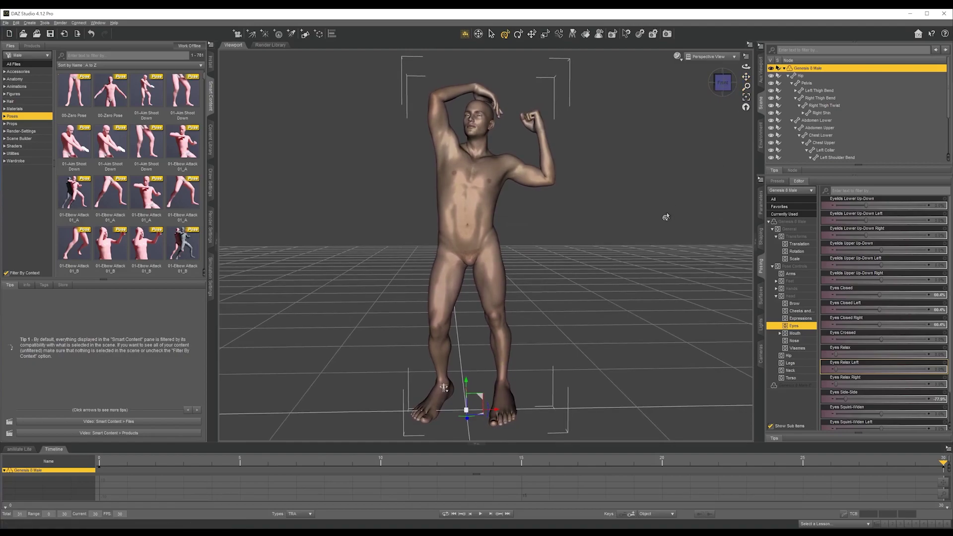
drag(722, 84, 723, 93)
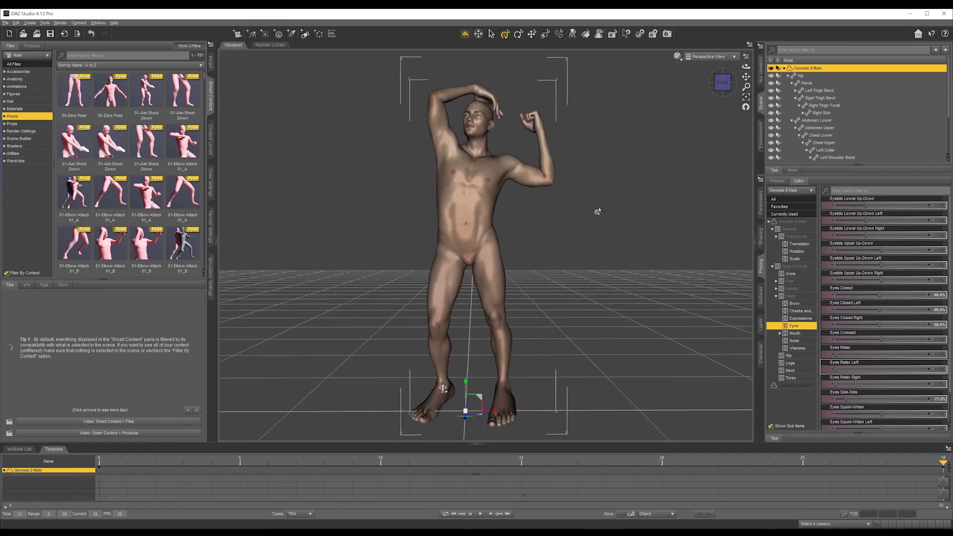
click(464, 221)
click(760, 238)
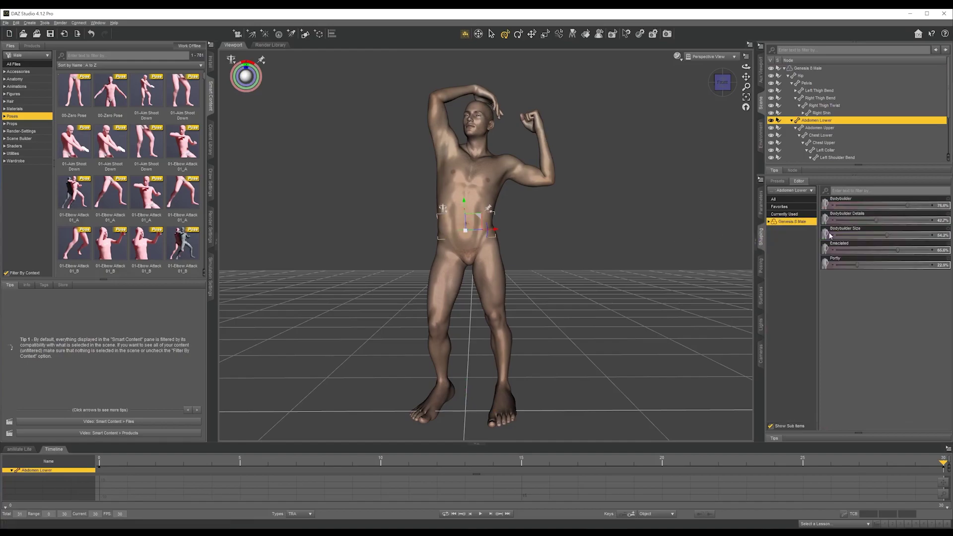
mouse_move(914, 209)
mouse_down()
mouse_move(906, 208)
mouse_move(916, 208)
mouse_up()
Set the Emaciated morph to 100% and Portly to about 9%, and deselect the figure.
drag(897, 250, 928, 251)
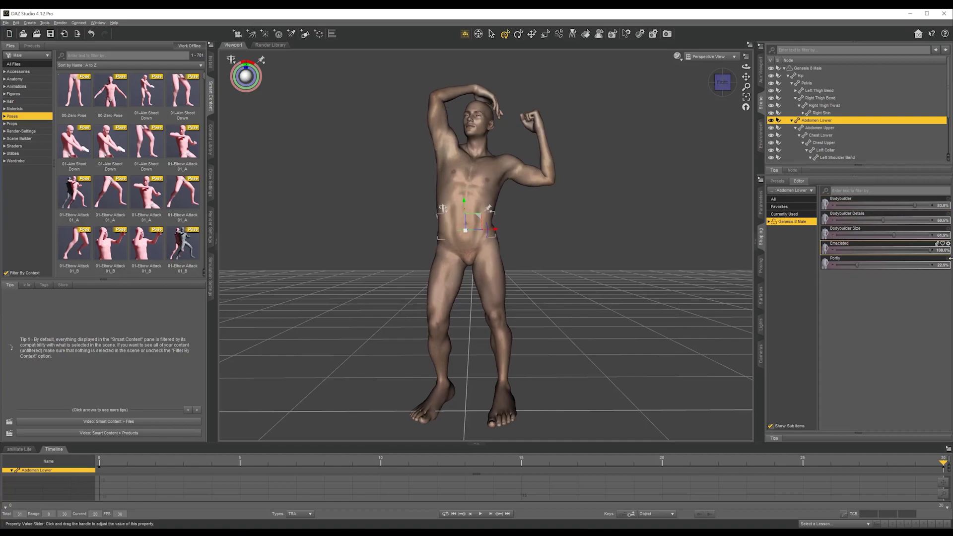
drag(857, 265, 839, 266)
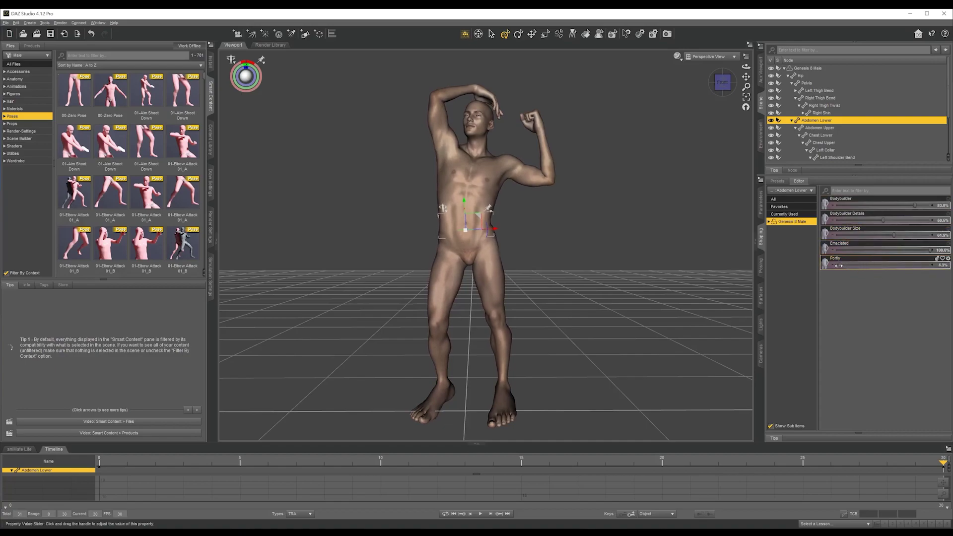
click(730, 239)
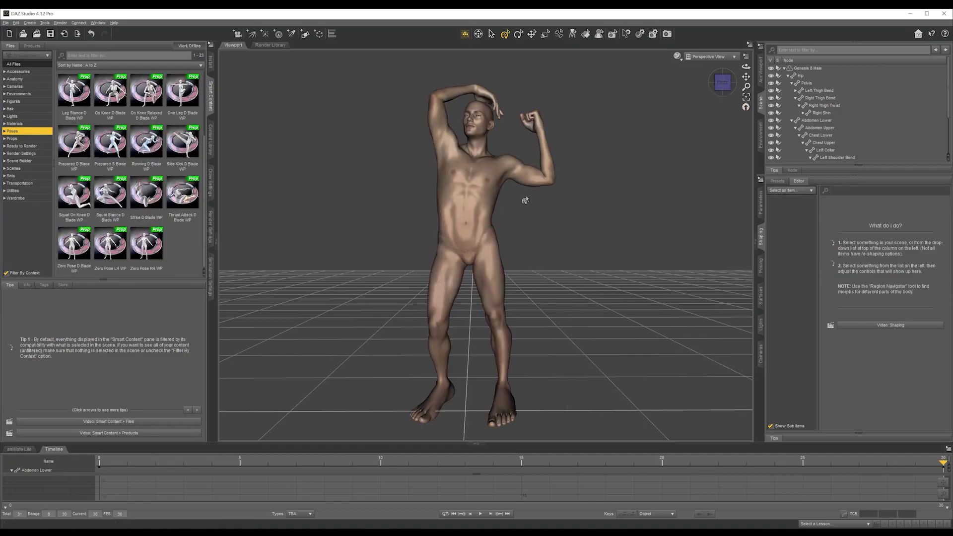
drag(714, 88, 713, 97)
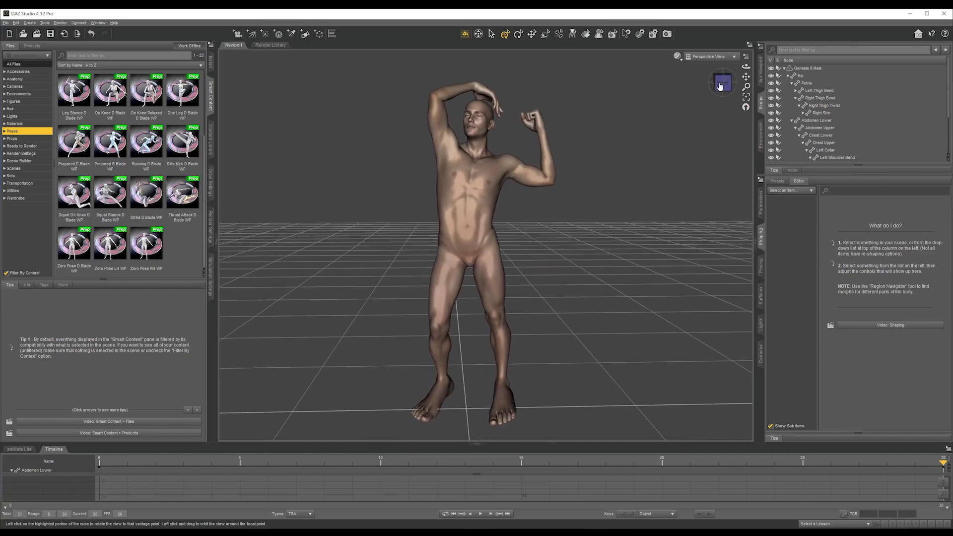
Pick the right collar and then the lower abdomen, rotate the lower abdomen slightly to shift the upper body, and deselect the figure.
click(444, 144)
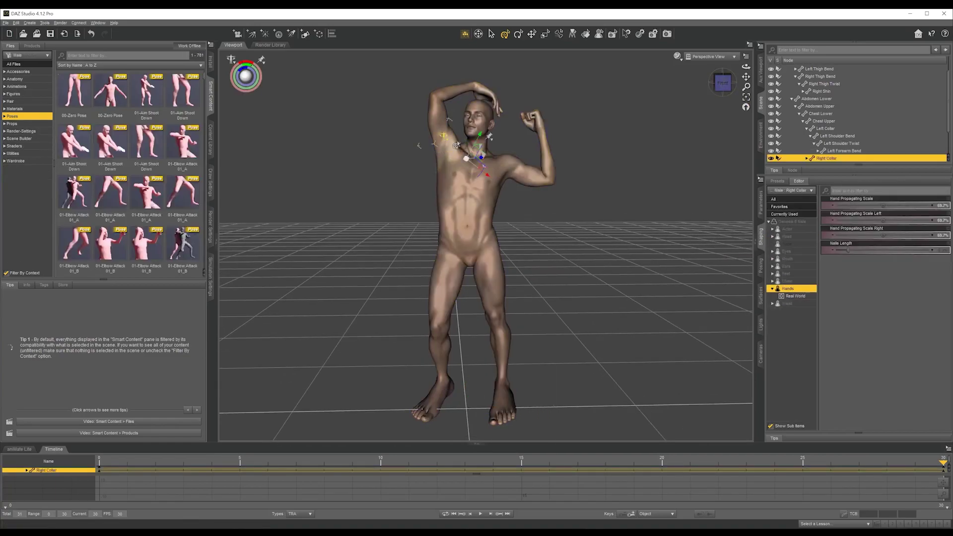
drag(474, 147, 476, 149)
click(476, 227)
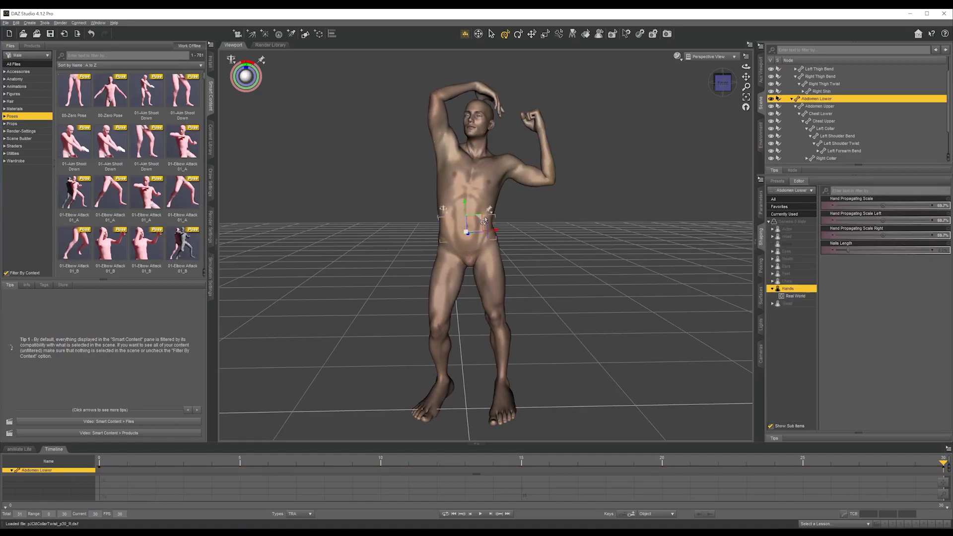
drag(486, 229, 475, 231)
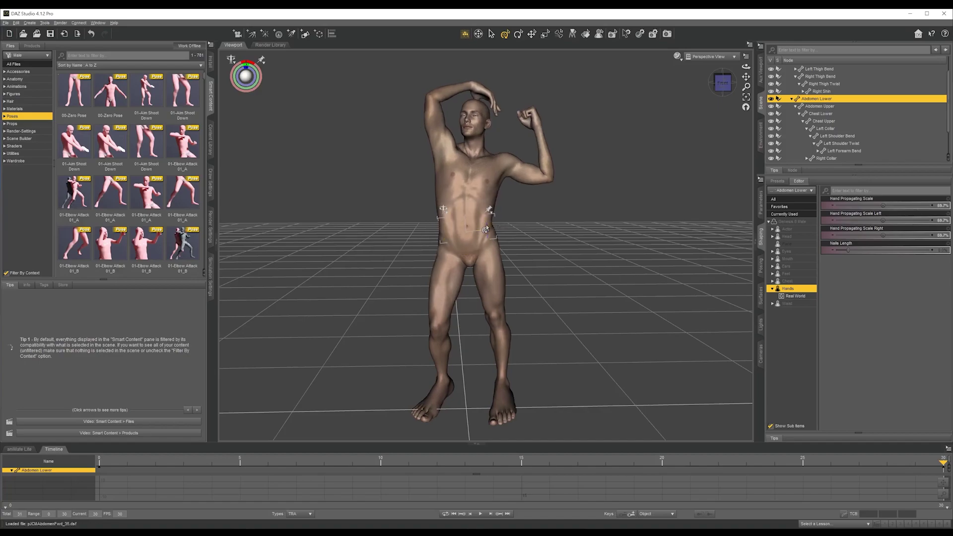
click(573, 236)
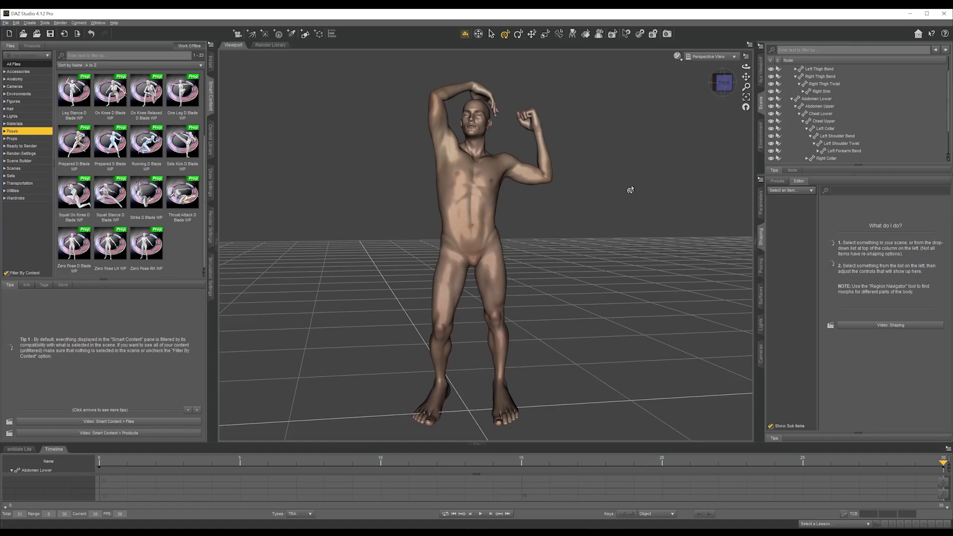
Preview the figure in the NVIDIA Iray draw style and orbit the view to see it from an angle.
click(677, 57)
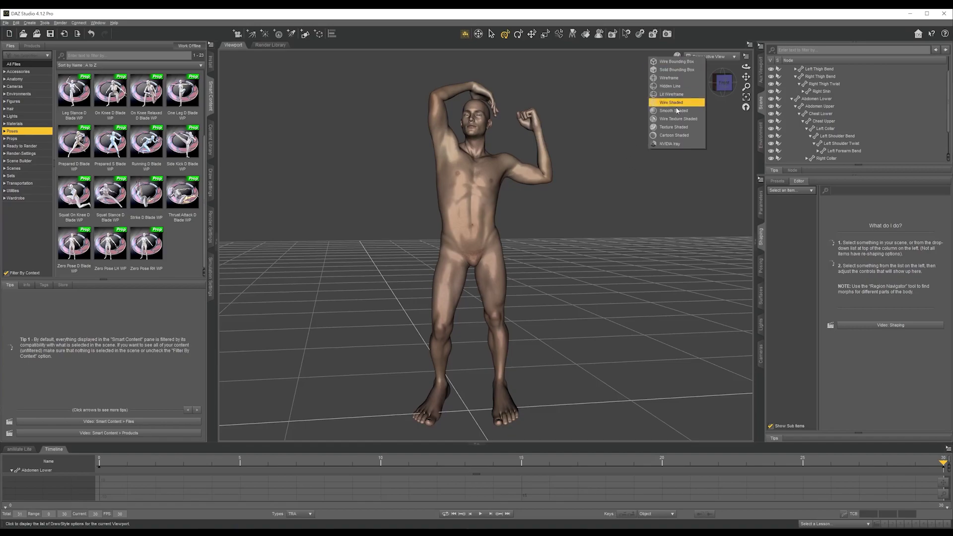
click(671, 144)
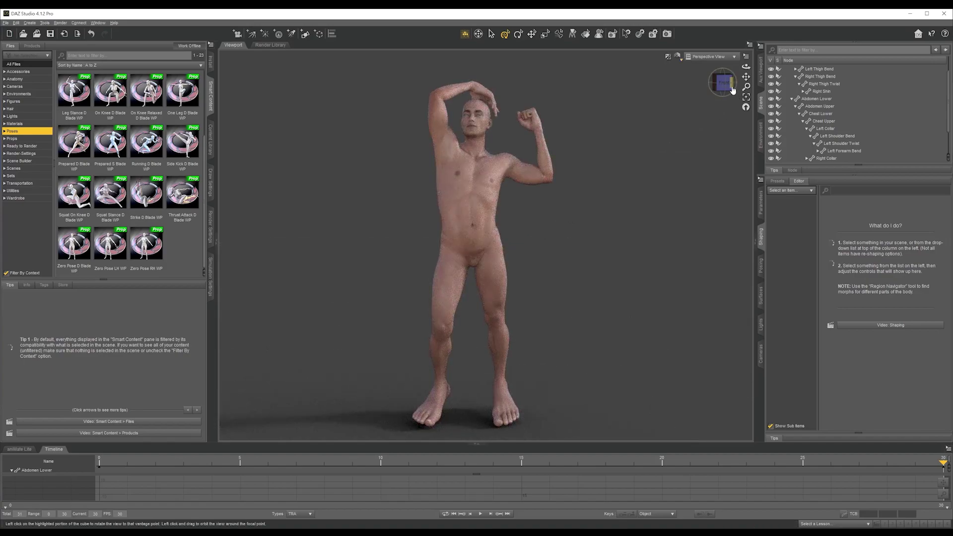
drag(733, 91, 722, 91)
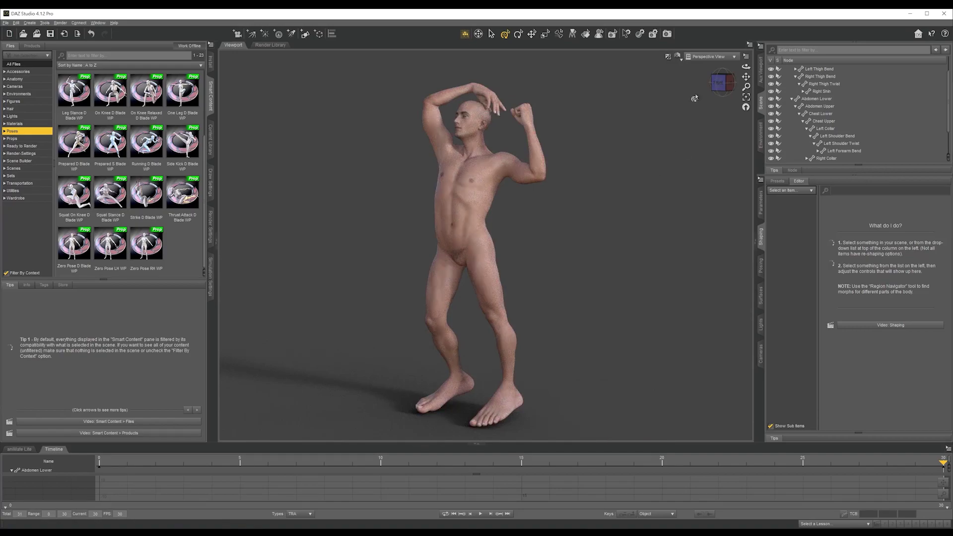
Return the viewport to a regular shaded draw style and orbit the figure back toward the front.
click(678, 56)
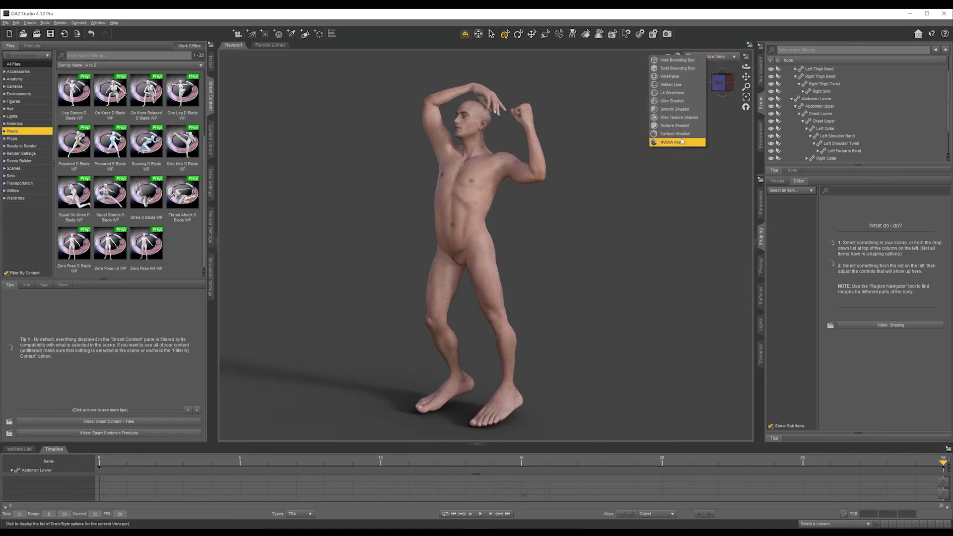
click(648, 133)
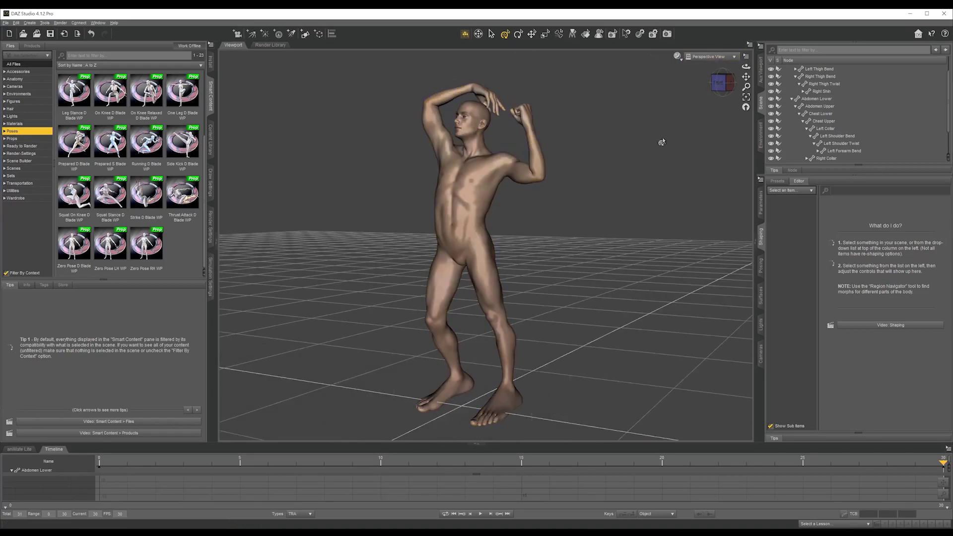
mouse_move(719, 87)
mouse_down()
mouse_move(744, 88)
mouse_move(704, 78)
mouse_up()
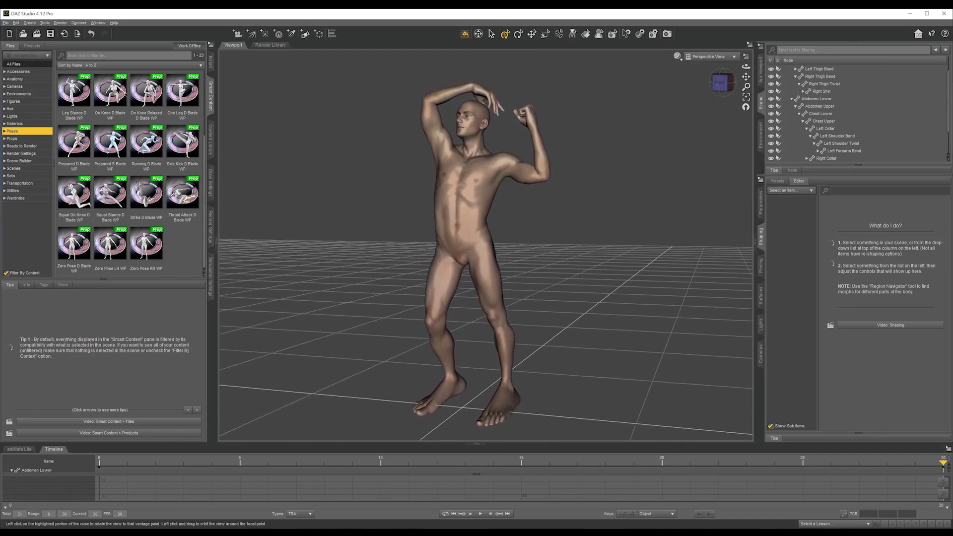
Set the viewport draw style to NVIDIA Iray, rotate the left forearm slightly outward, and deselect the figure.
click(676, 57)
click(673, 143)
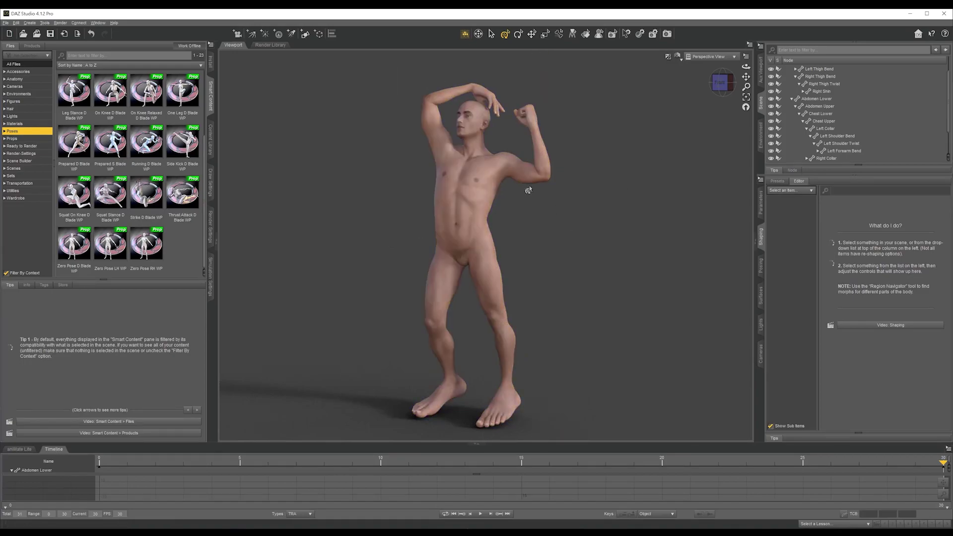
click(544, 158)
drag(544, 158, 650, 160)
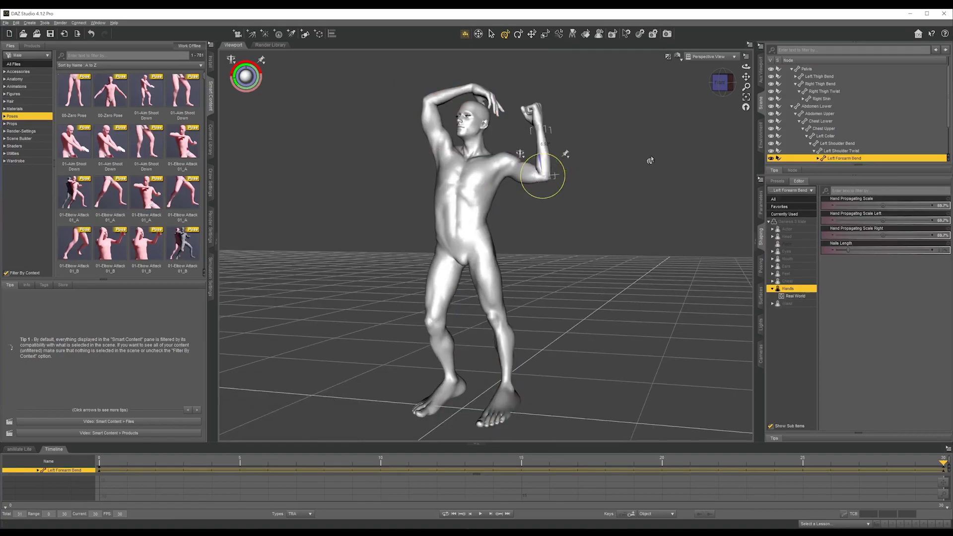
click(650, 161)
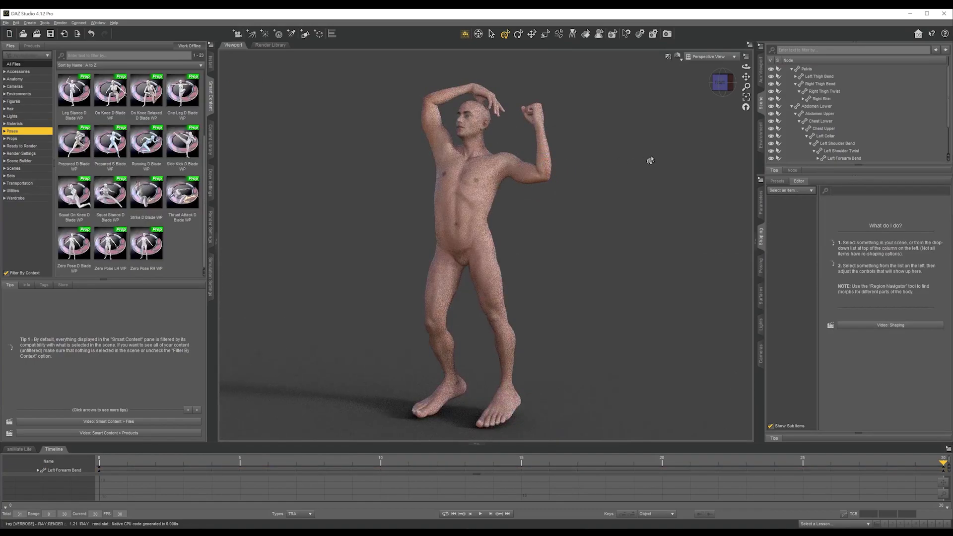